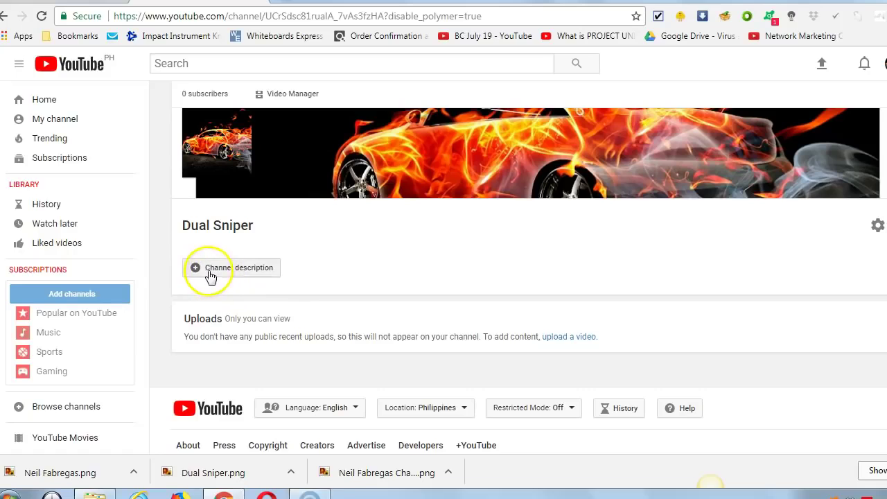
Step: Enter 'The Dual Sniper' as the channel description and save it
{"action": "left_click", "coordinate": [211, 275]}
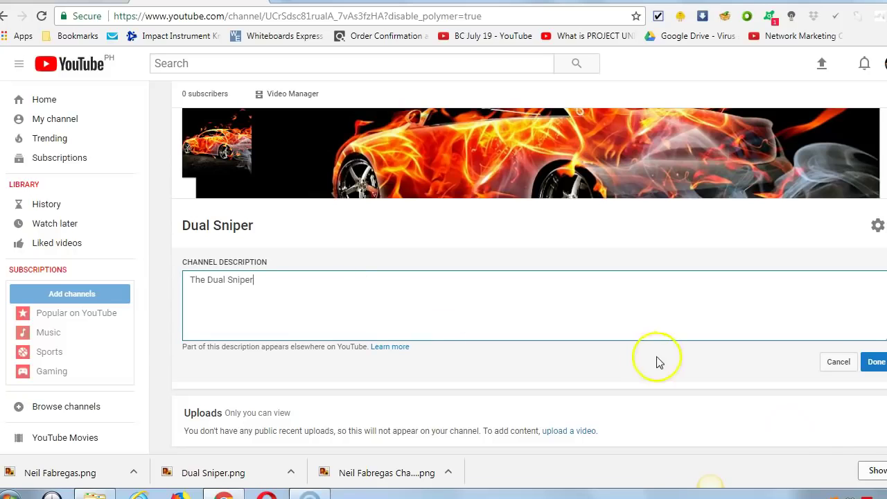
{"action": "left_click", "coordinate": [877, 363]}
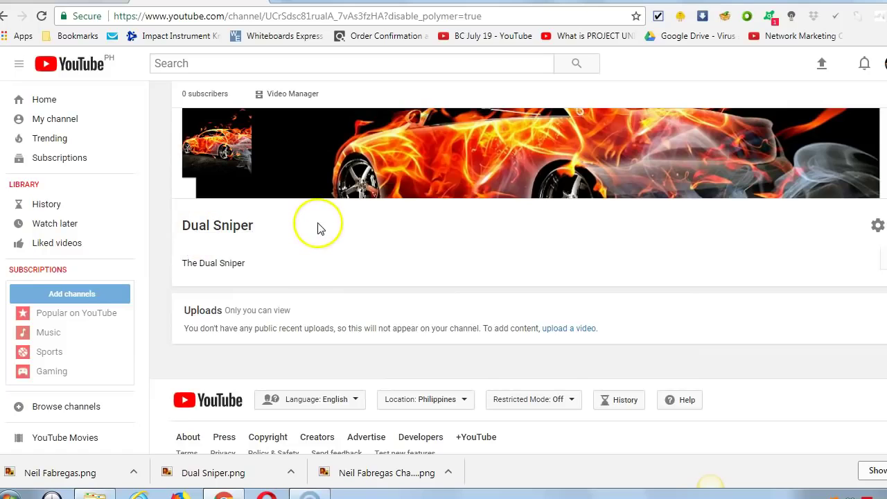
{"action": "scroll", "coordinate": [224, 236], "scroll_direction": "down", "scroll_amount": 1}
{"action": "scroll", "coordinate": [376, 283], "scroll_direction": "up", "scroll_amount": 1}
{"action": "scroll", "coordinate": [390, 285], "scroll_direction": "down", "scroll_amount": 1}
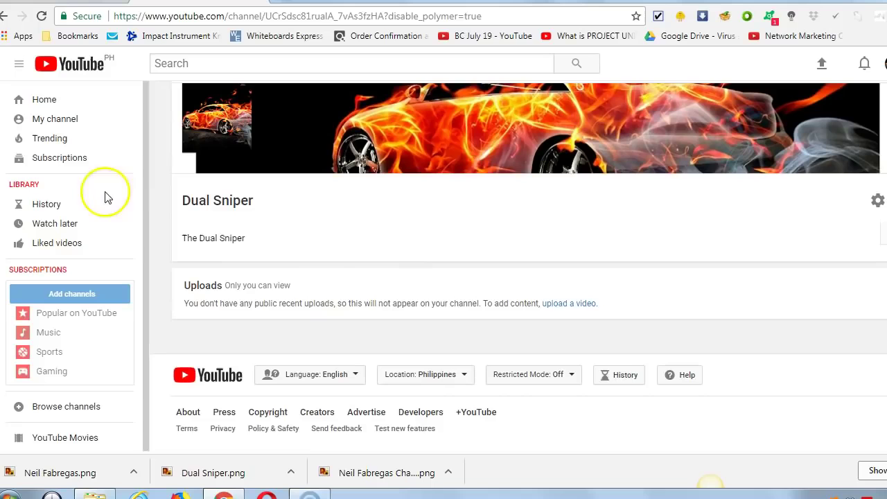
{"action": "mouse_move", "coordinate": [79, 366]}
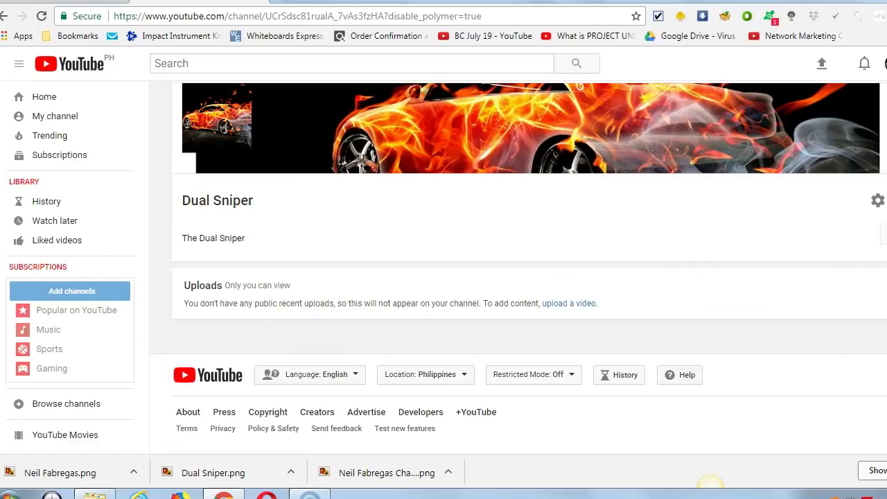
{"action": "scroll", "coordinate": [362, 356], "scroll_direction": "up", "scroll_amount": 1}
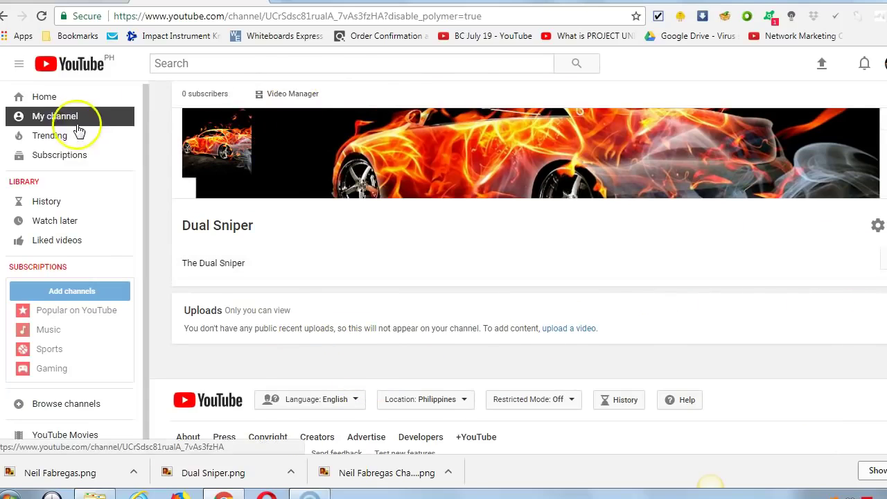
Step: Step through Video Manager, Playlists and Community to the channel's Status and Features page
{"action": "left_click", "coordinate": [293, 99]}
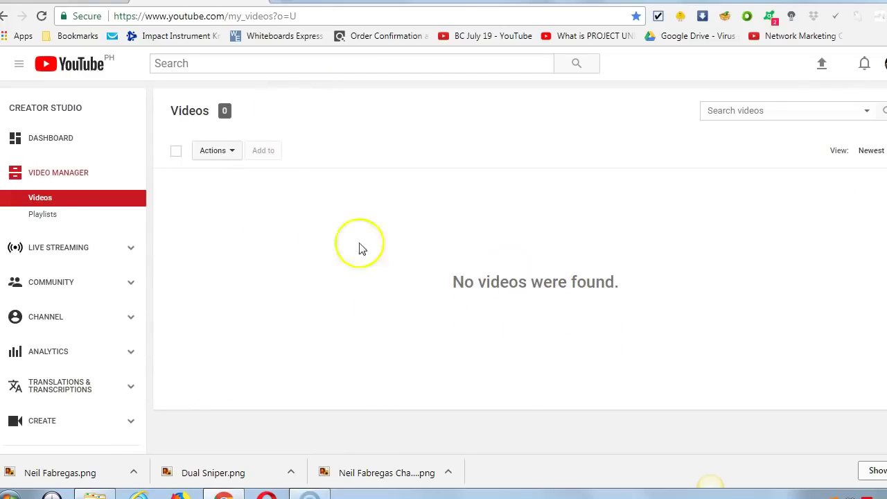
{"action": "left_click", "coordinate": [38, 220]}
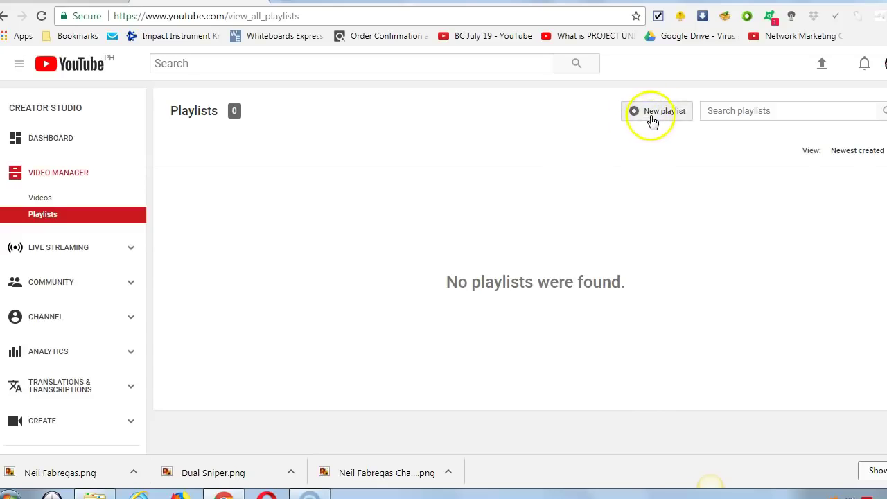
{"action": "scroll", "coordinate": [55, 291], "scroll_direction": "down", "scroll_amount": 3}
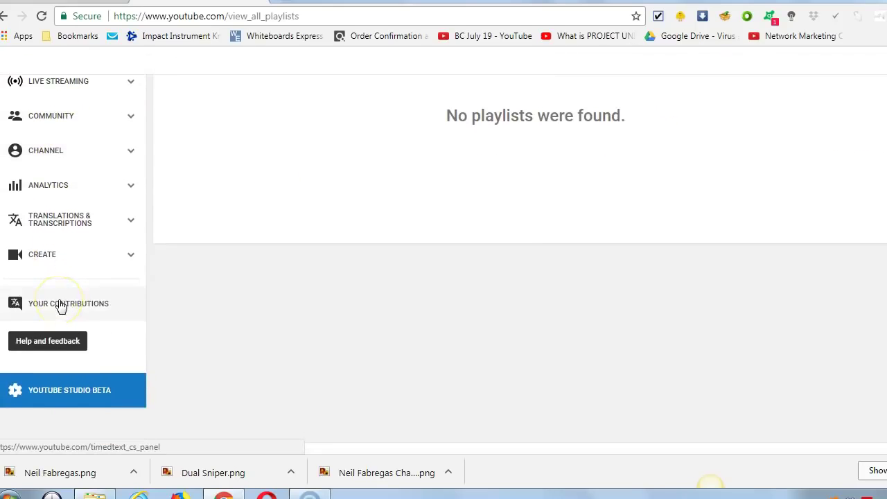
{"action": "scroll", "coordinate": [60, 307], "scroll_direction": "up", "scroll_amount": 3}
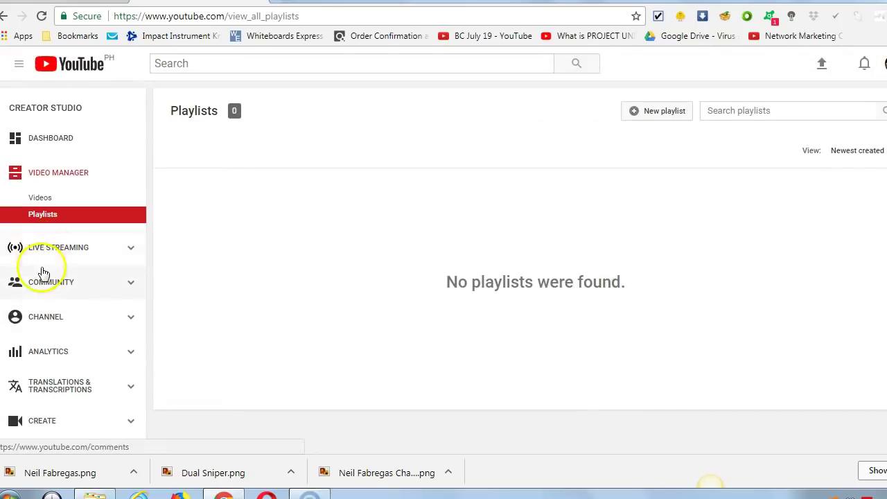
{"action": "scroll", "coordinate": [42, 277], "scroll_direction": "down", "scroll_amount": 1}
{"action": "left_click", "coordinate": [45, 216]}
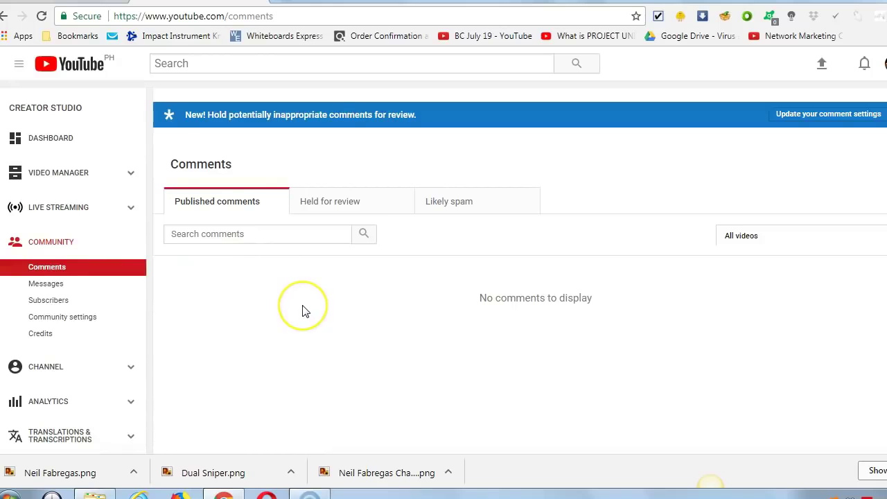
{"action": "scroll", "coordinate": [302, 311], "scroll_direction": "down", "scroll_amount": 1}
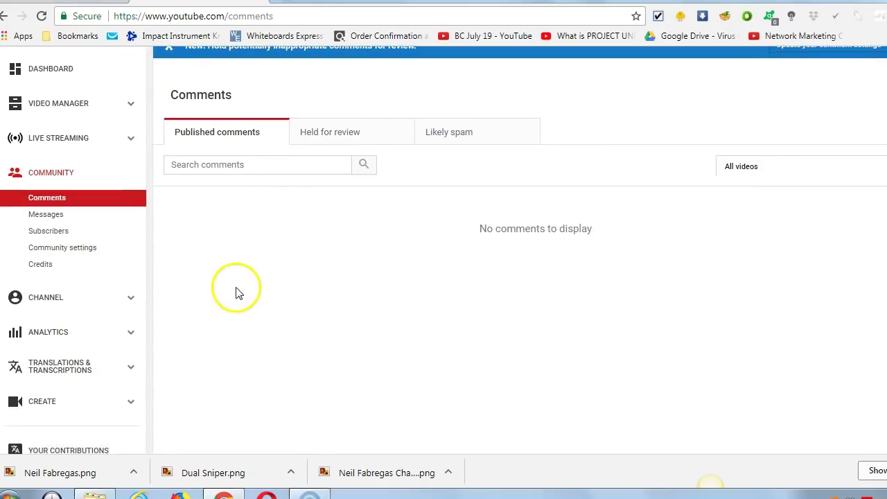
{"action": "left_click", "coordinate": [43, 305]}
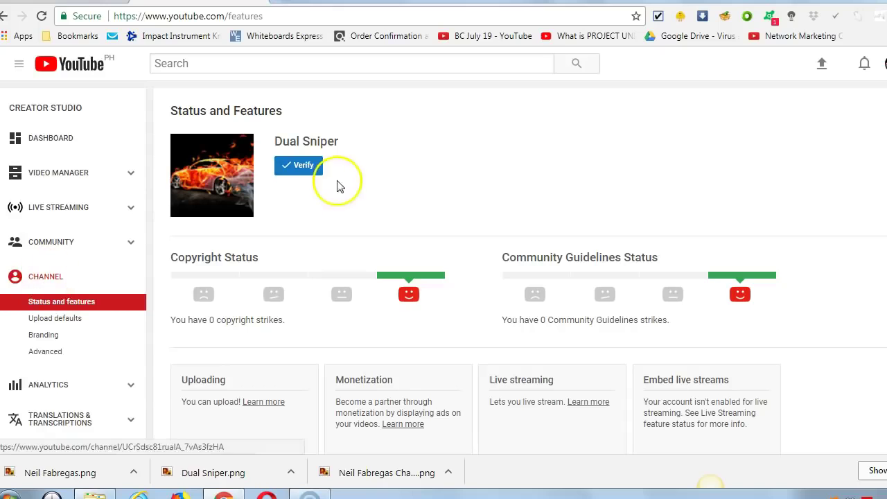
{"action": "scroll", "coordinate": [319, 218], "scroll_direction": "down", "scroll_amount": 1}
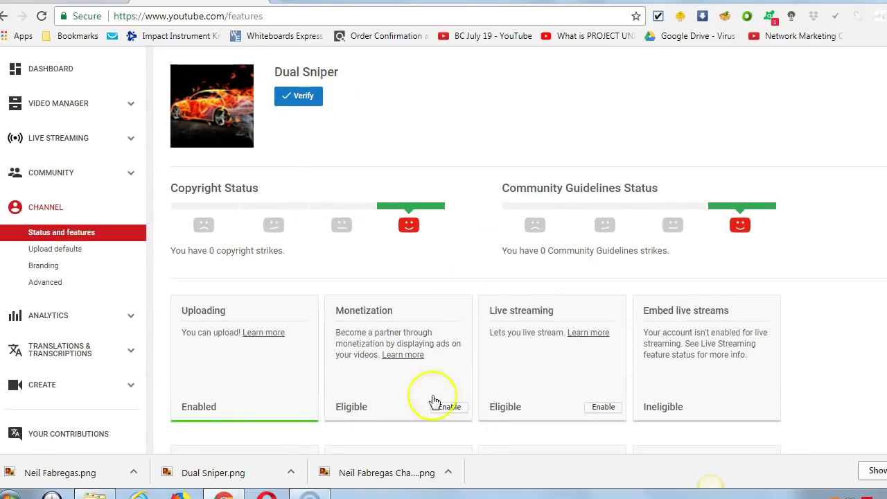
{"action": "scroll", "coordinate": [246, 260], "scroll_direction": "down", "scroll_amount": 1}
{"action": "scroll", "coordinate": [250, 262], "scroll_direction": "down", "scroll_amount": 2}
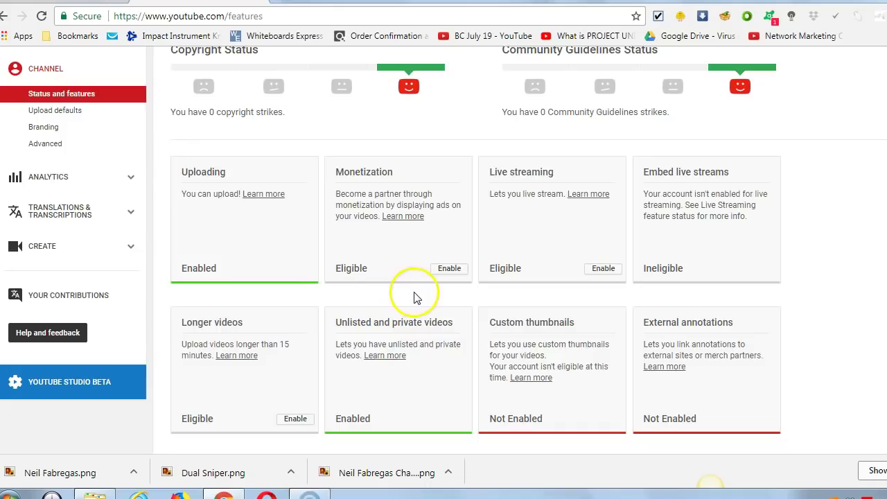
{"action": "scroll", "coordinate": [412, 295], "scroll_direction": "down", "scroll_amount": 2}
{"action": "scroll", "coordinate": [393, 313], "scroll_direction": "up", "scroll_amount": 1}
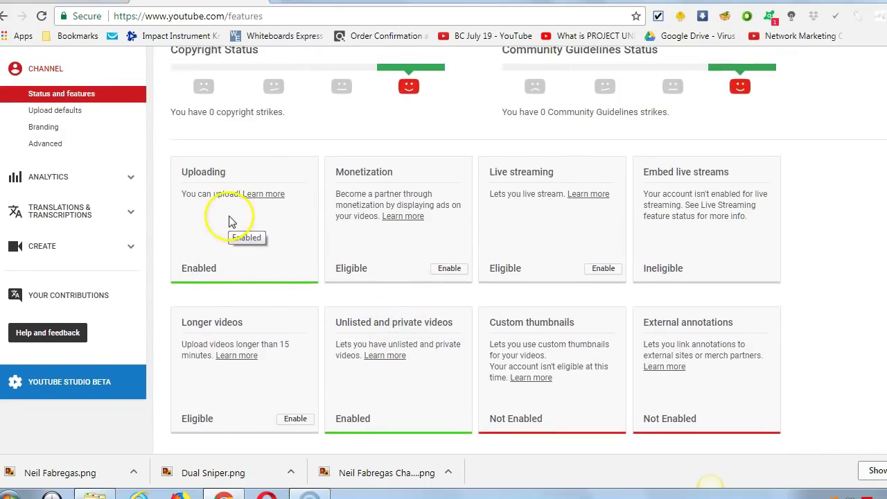
{"action": "scroll", "coordinate": [232, 226], "scroll_direction": "down", "scroll_amount": 1}
{"action": "scroll", "coordinate": [284, 323], "scroll_direction": "down", "scroll_amount": 1}
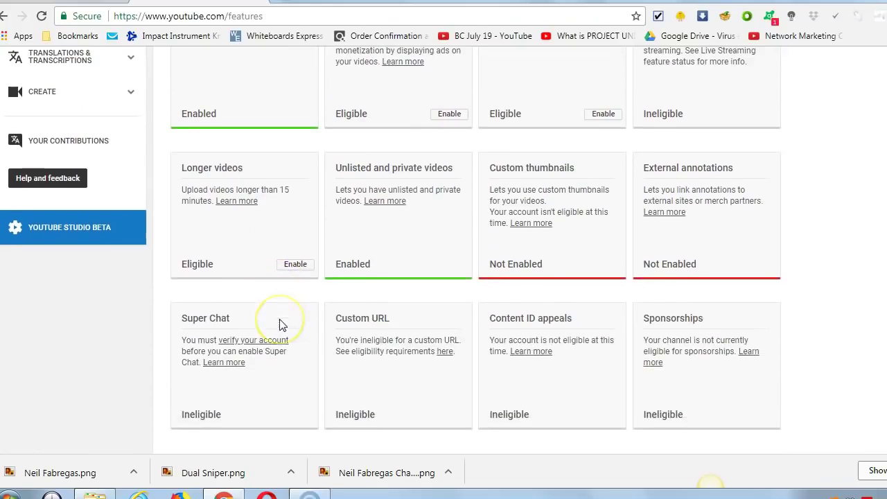
{"action": "scroll", "coordinate": [282, 323], "scroll_direction": "down", "scroll_amount": 1}
{"action": "scroll", "coordinate": [282, 322], "scroll_direction": "up", "scroll_amount": 4}
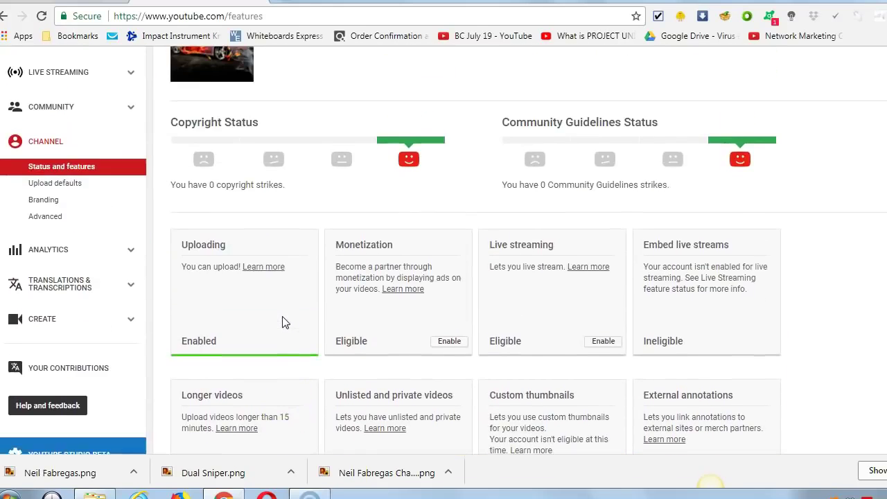
{"action": "scroll", "coordinate": [716, 306], "scroll_direction": "down", "scroll_amount": 2}
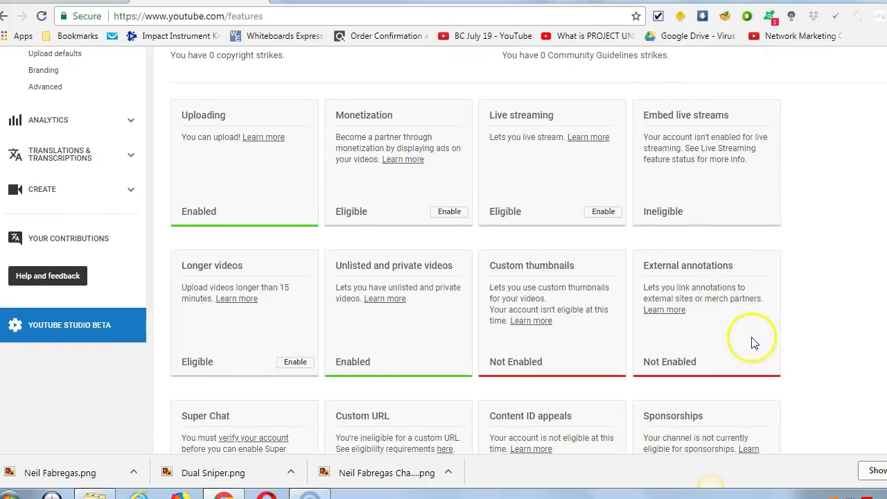
{"action": "scroll", "coordinate": [754, 342], "scroll_direction": "down", "scroll_amount": 3}
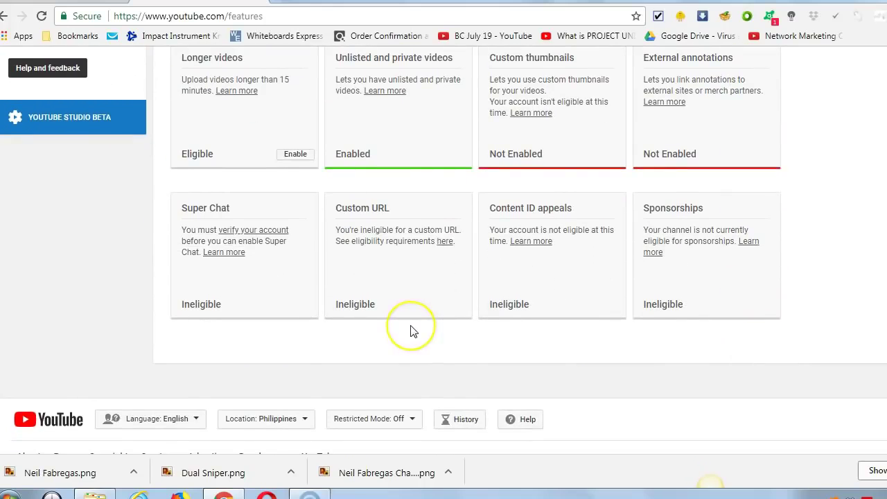
{"action": "scroll", "coordinate": [412, 331], "scroll_direction": "up", "scroll_amount": 3}
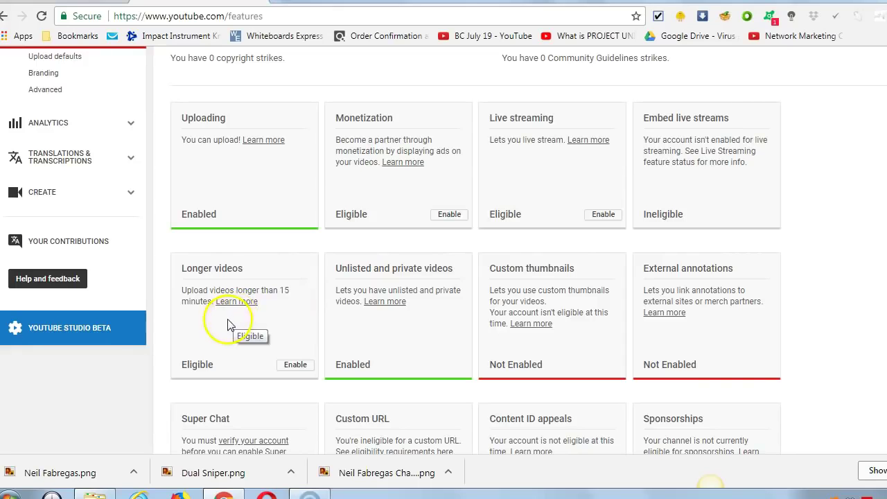
{"action": "scroll", "coordinate": [233, 321], "scroll_direction": "up", "scroll_amount": 4}
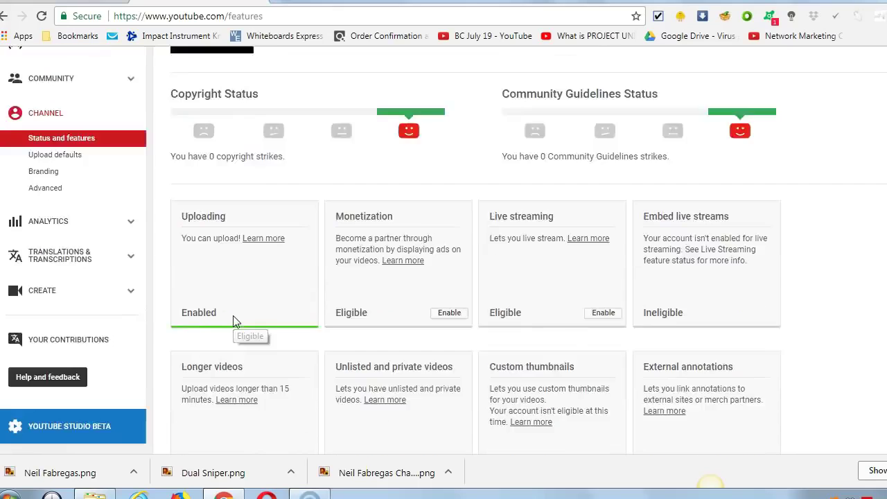
Step: Start account verification by text message and submit the account's phone number
{"action": "left_click", "coordinate": [298, 169]}
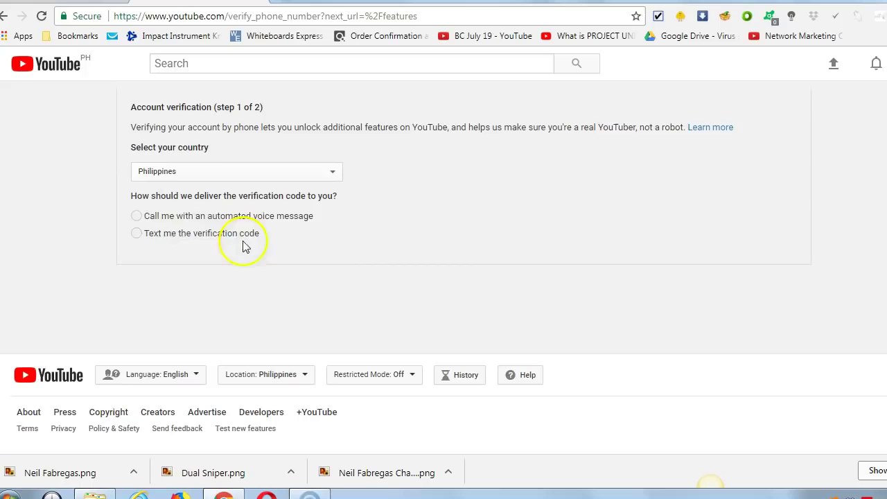
{"action": "left_click", "coordinate": [135, 239]}
{"action": "scroll", "coordinate": [150, 317], "scroll_direction": "down", "scroll_amount": 2}
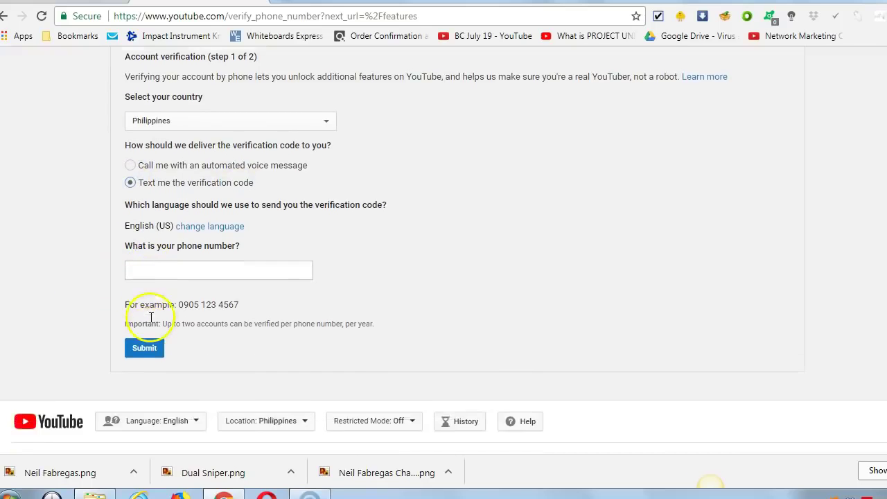
{"action": "scroll", "coordinate": [194, 305], "scroll_direction": "up", "scroll_amount": 2}
{"action": "left_click", "coordinate": [196, 322]}
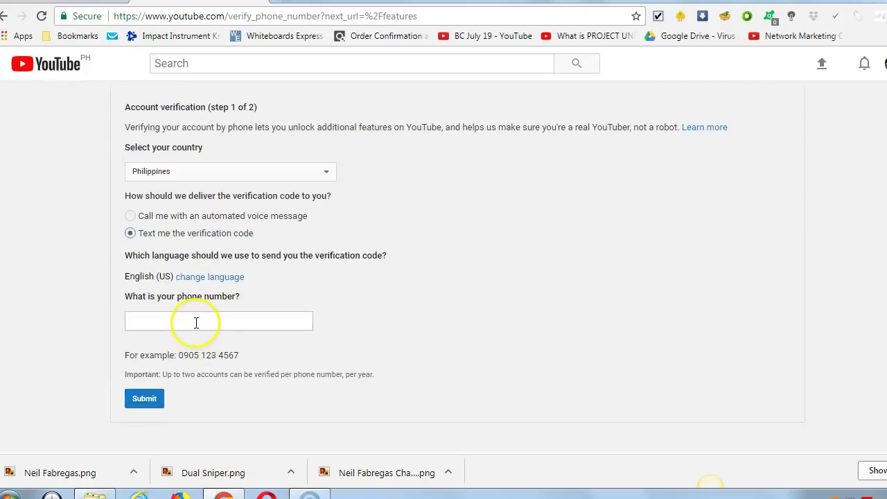
{"action": "left_click", "coordinate": [196, 322]}
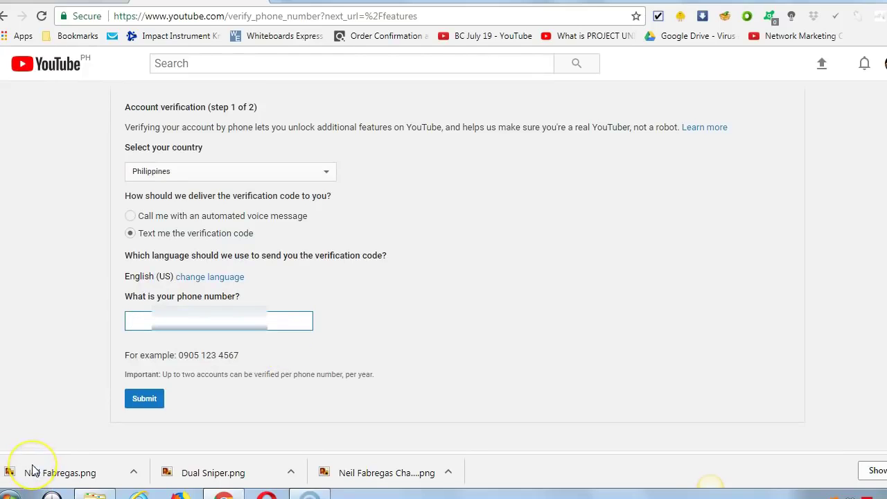
{"action": "key", "text": "ctrl+v"}
{"action": "left_click", "coordinate": [475, 370]}
{"action": "left_click", "coordinate": [158, 330]}
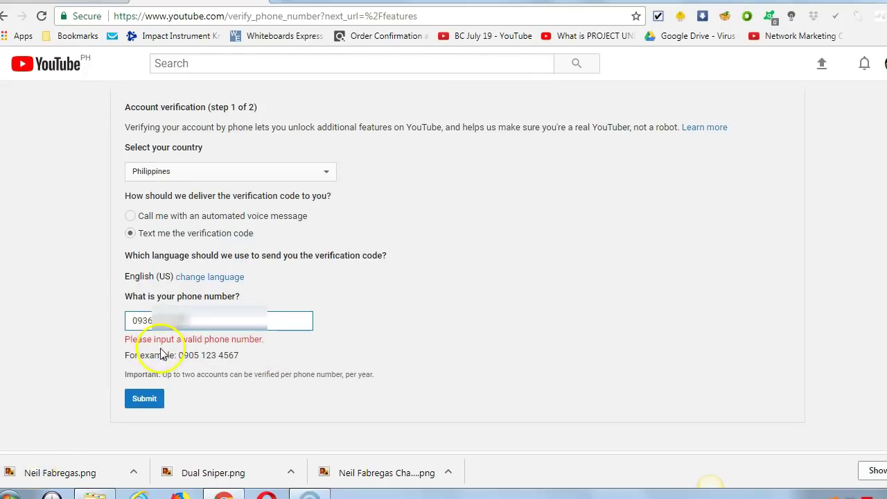
{"action": "left_click", "coordinate": [144, 403]}
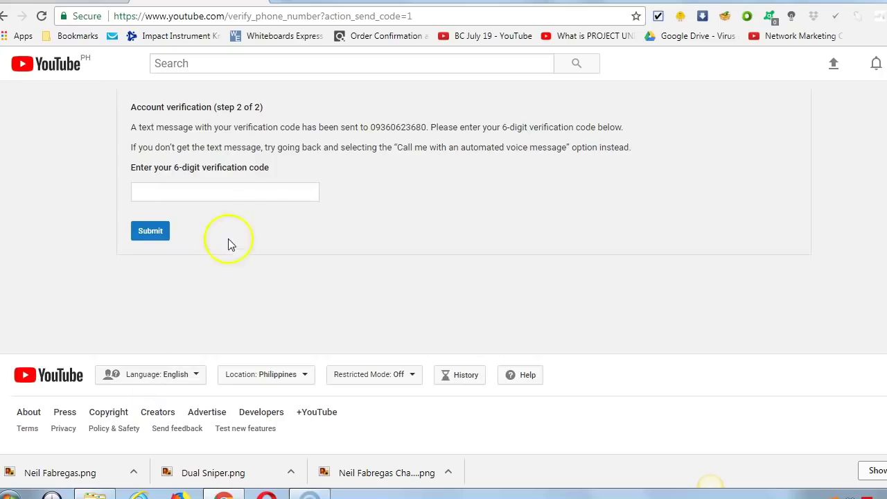
Step: Enter the 6-digit verification code from the text message and submit it
{"action": "left_click", "coordinate": [229, 194]}
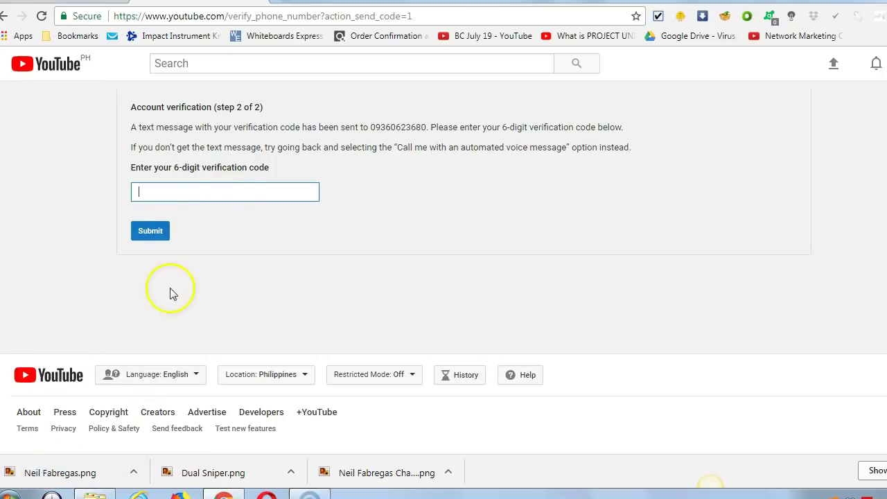
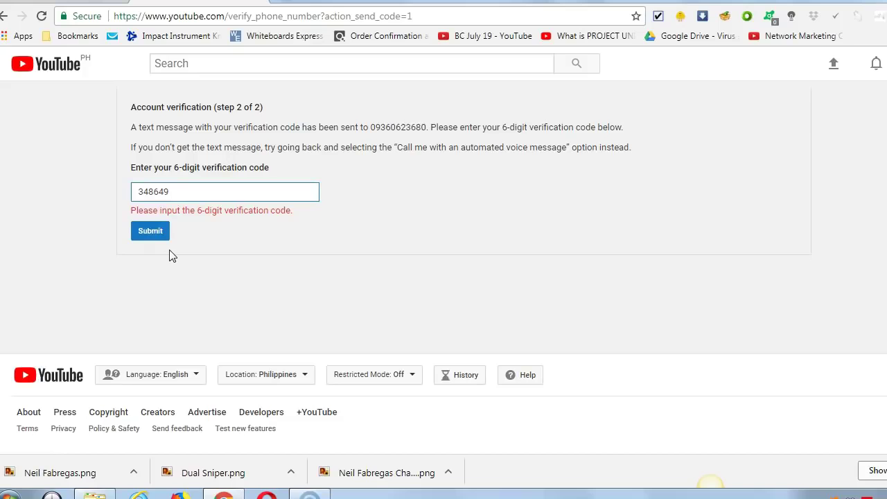
{"action": "left_click", "coordinate": [152, 232]}
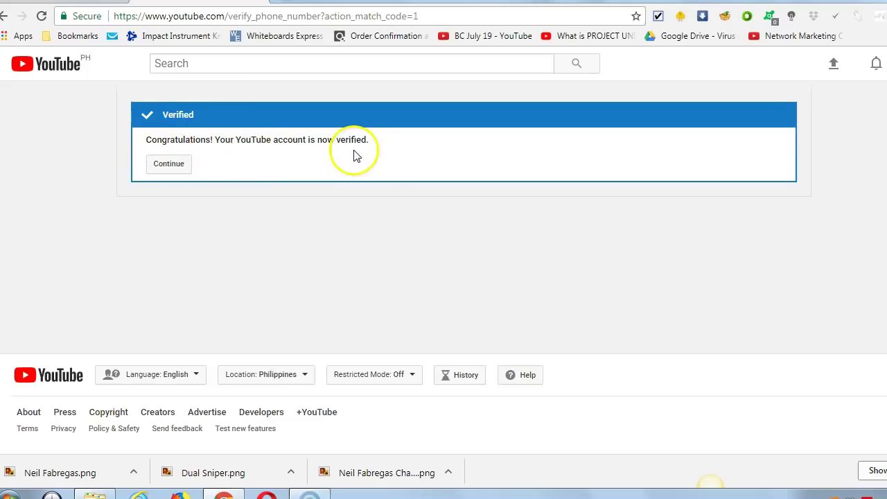
{"action": "left_click", "coordinate": [173, 167]}
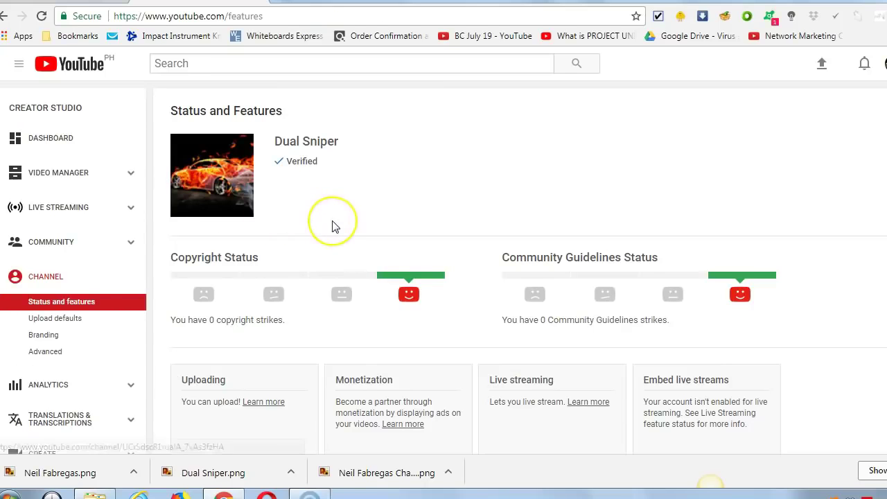
{"action": "scroll", "coordinate": [332, 226], "scroll_direction": "down", "scroll_amount": 1}
{"action": "scroll", "coordinate": [330, 223], "scroll_direction": "up", "scroll_amount": 1}
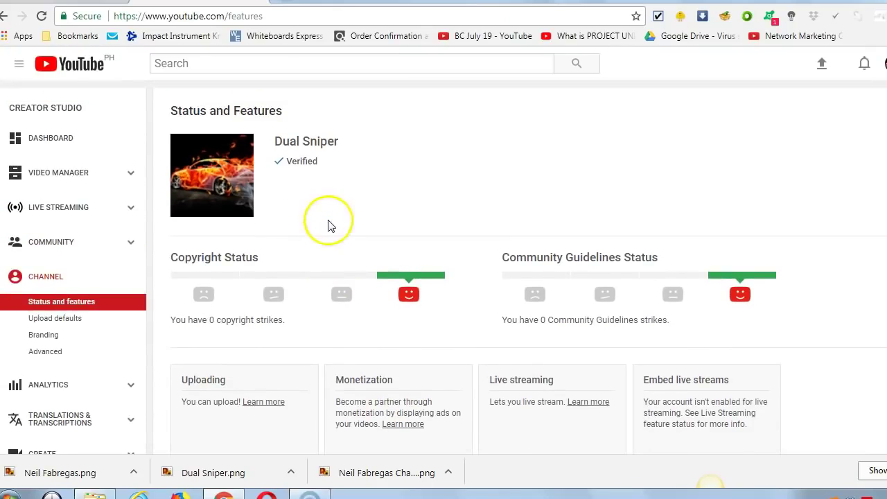
{"action": "scroll", "coordinate": [328, 224], "scroll_direction": "down", "scroll_amount": 3}
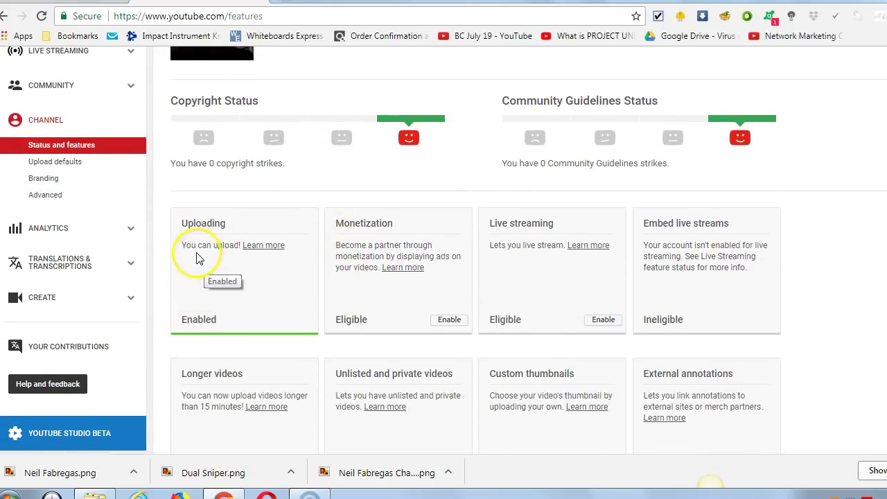
{"action": "scroll", "coordinate": [212, 251], "scroll_direction": "down", "scroll_amount": 3}
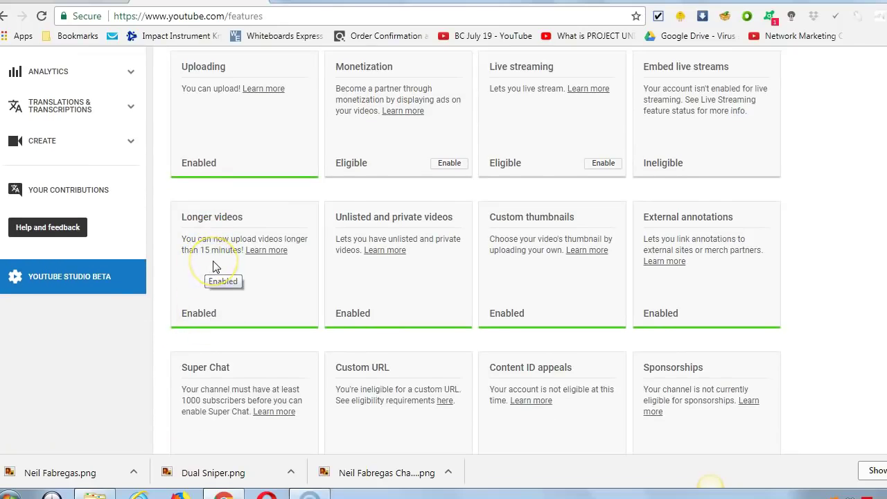
{"action": "scroll", "coordinate": [214, 267], "scroll_direction": "up", "scroll_amount": 5}
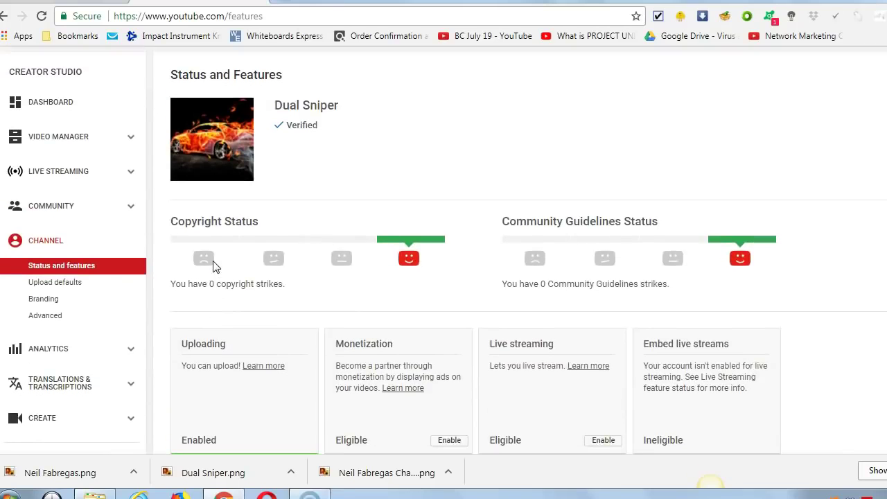
{"action": "scroll", "coordinate": [333, 176], "scroll_direction": "up", "scroll_amount": 1}
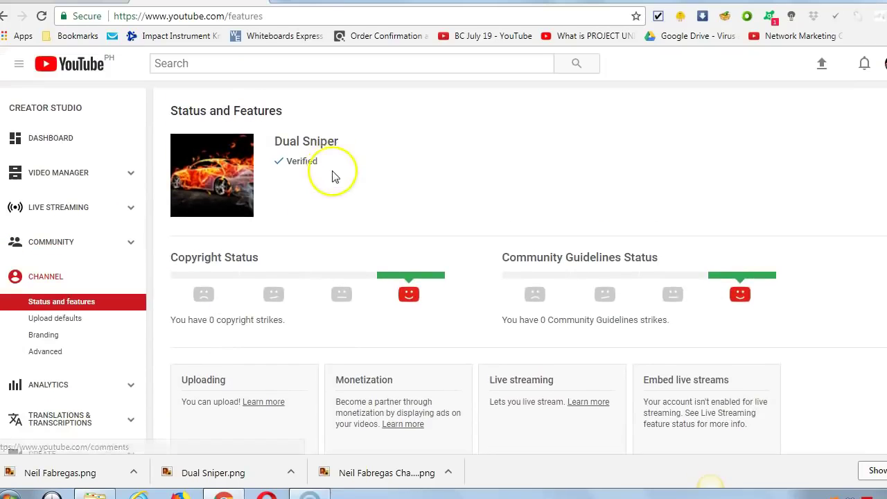
{"action": "scroll", "coordinate": [336, 214], "scroll_direction": "down", "scroll_amount": 3}
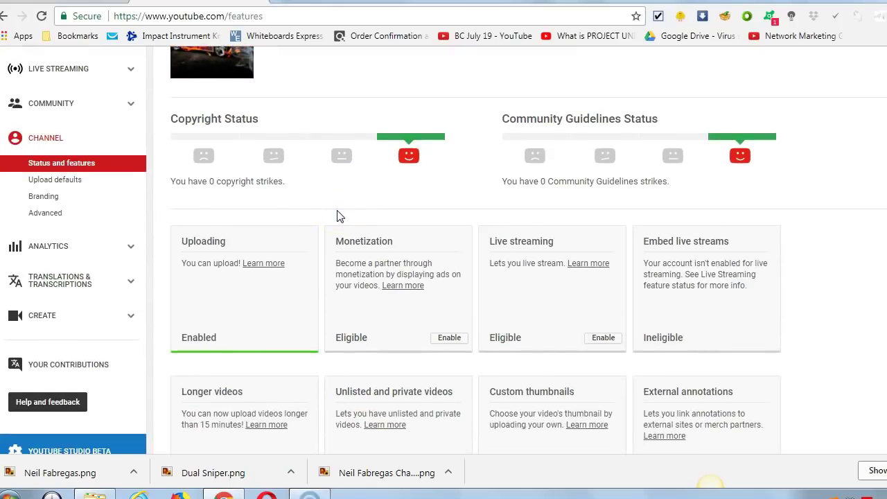
{"action": "scroll", "coordinate": [338, 216], "scroll_direction": "down", "scroll_amount": 4}
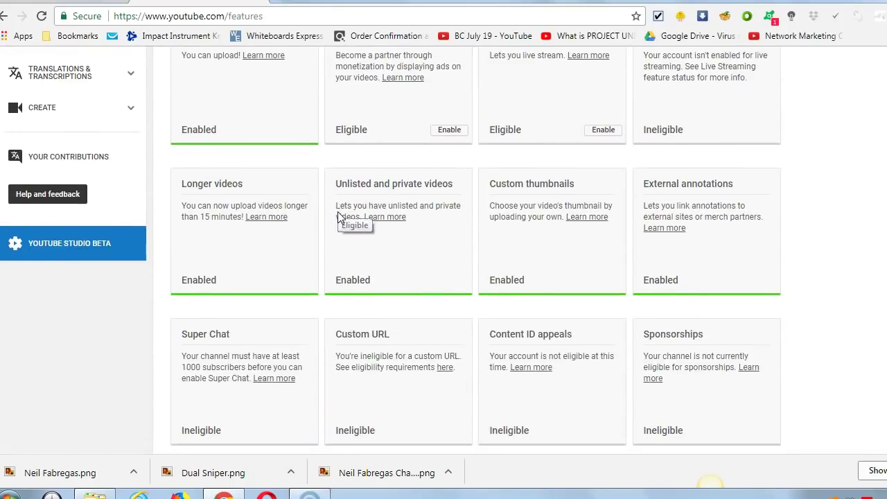
{"action": "scroll", "coordinate": [337, 217], "scroll_direction": "up", "scroll_amount": 6}
Step: Set upload defaults to Unlisted privacy and Education category, then begin the default description
{"action": "left_click", "coordinate": [55, 320]}
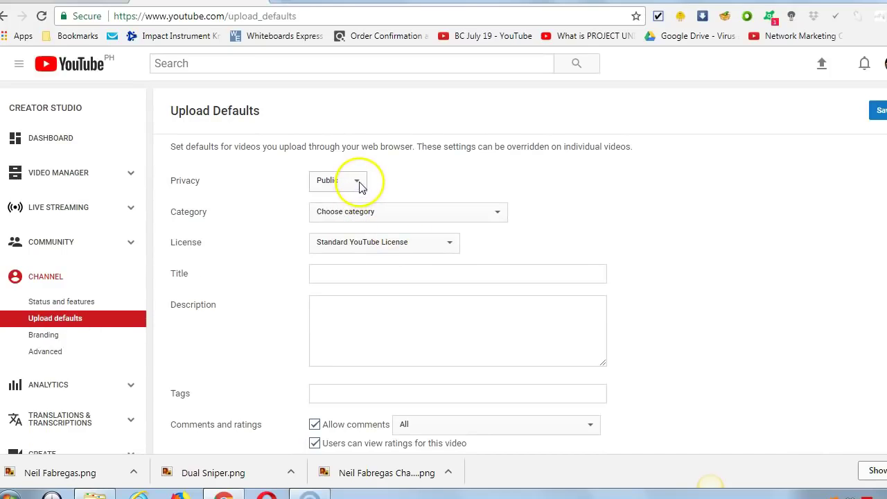
{"action": "left_click", "coordinate": [357, 181]}
{"action": "left_click", "coordinate": [339, 208]}
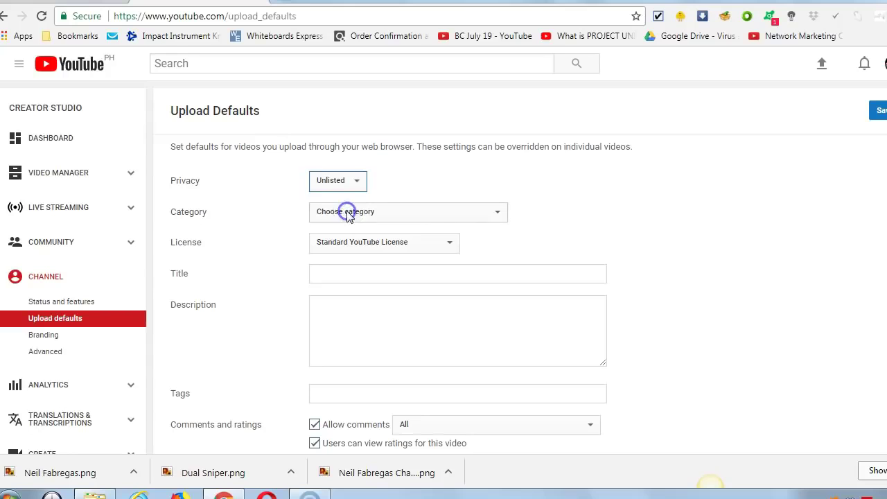
{"action": "left_click", "coordinate": [498, 211]}
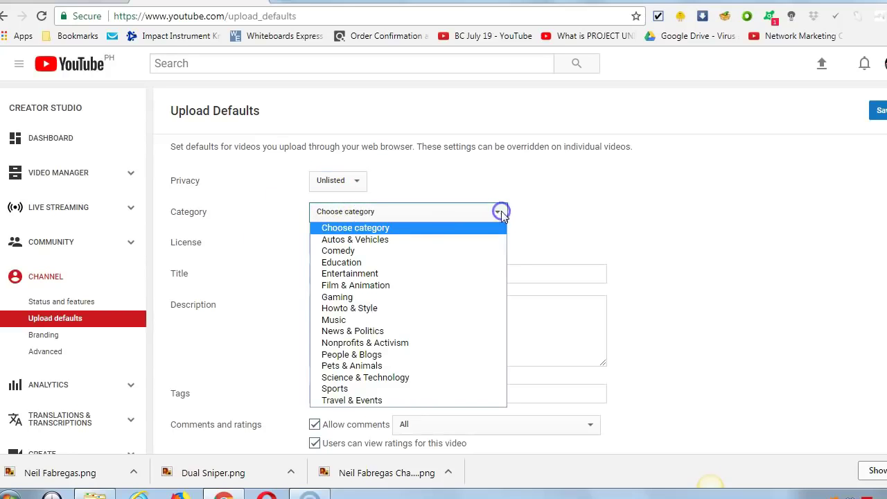
{"action": "left_click", "coordinate": [415, 263]}
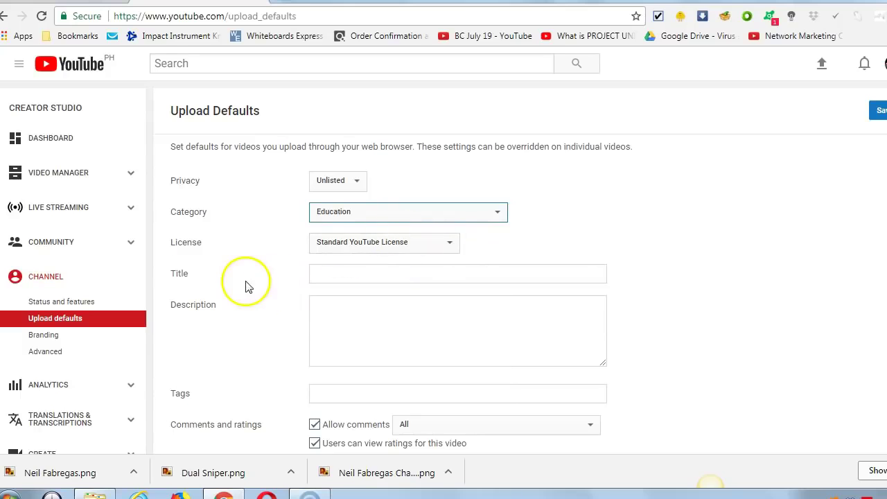
{"action": "scroll", "coordinate": [253, 284], "scroll_direction": "down", "scroll_amount": 1}
{"action": "left_click", "coordinate": [389, 204]}
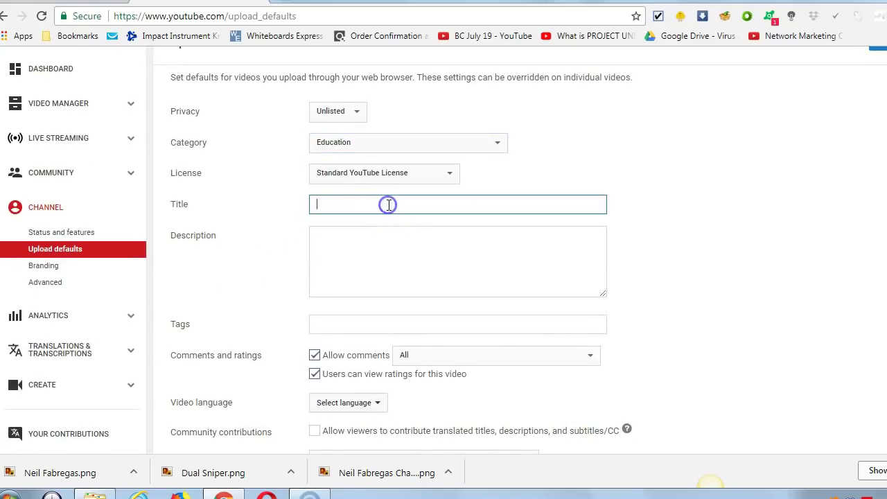
{"action": "left_click", "coordinate": [365, 239]}
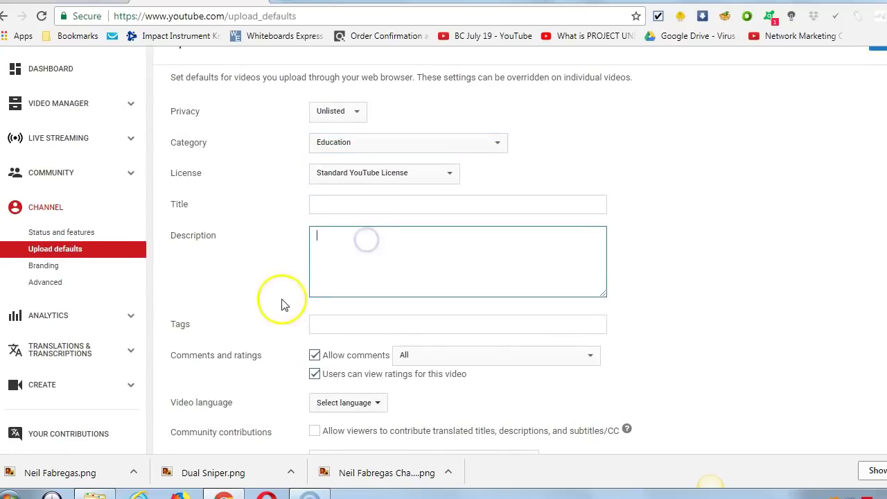
{"action": "scroll", "coordinate": [367, 265], "scroll_direction": "up", "scroll_amount": 1}
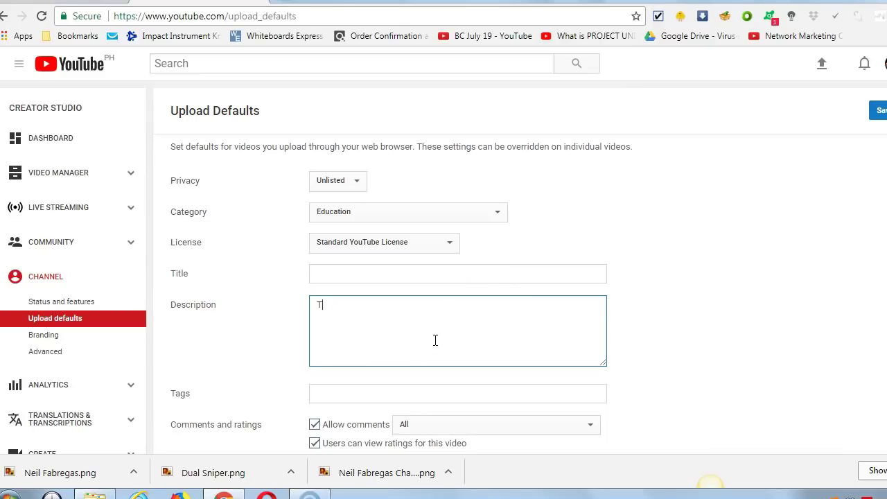
{"action": "type", "text": "Visit our website: http://pinoyprofitacademy.com/"}
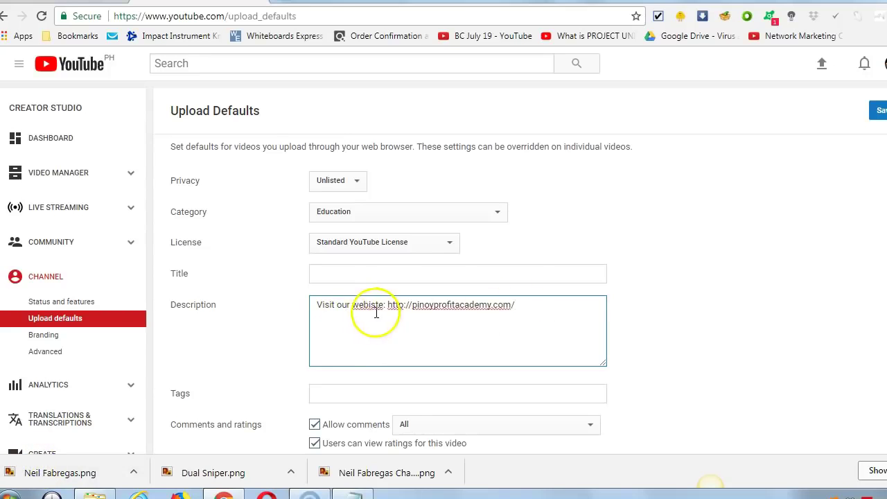
{"action": "key", "text": "BackSpace"}
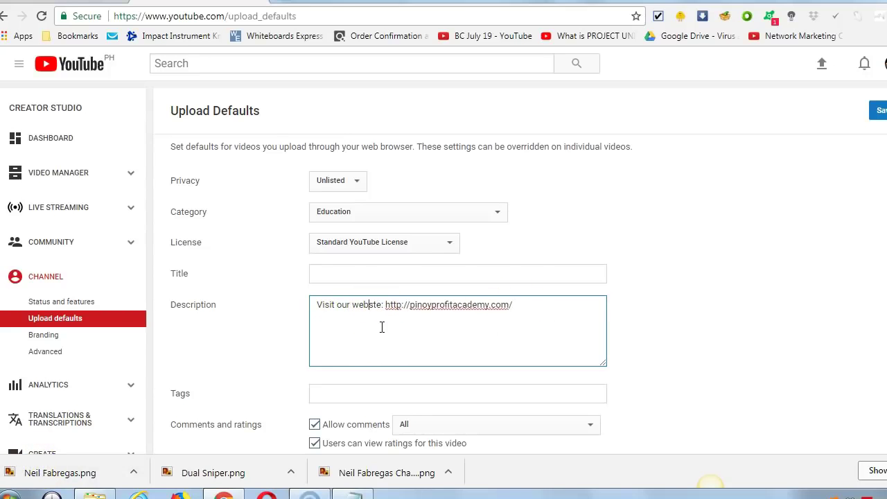
{"action": "type", "text": "i"}
{"action": "left_click", "coordinate": [545, 309]}
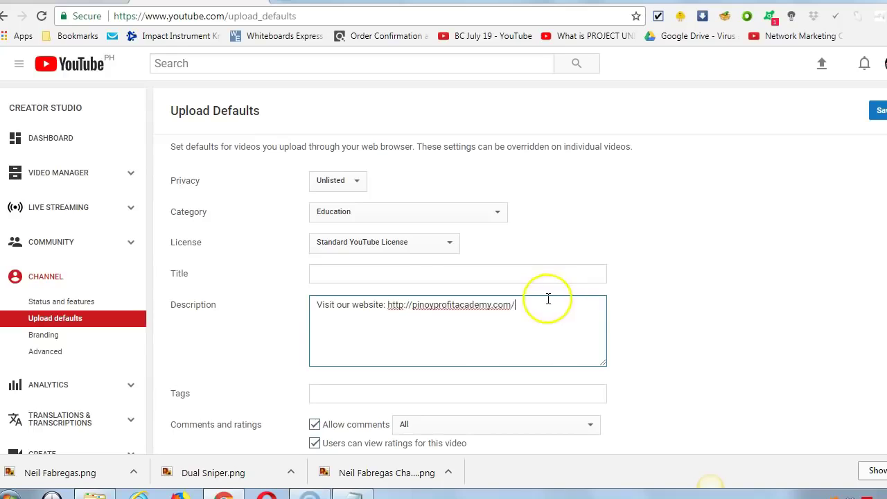
Step: Check the Video language options and close the list without choosing one
{"action": "scroll", "coordinate": [338, 305], "scroll_direction": "down", "scroll_amount": 2}
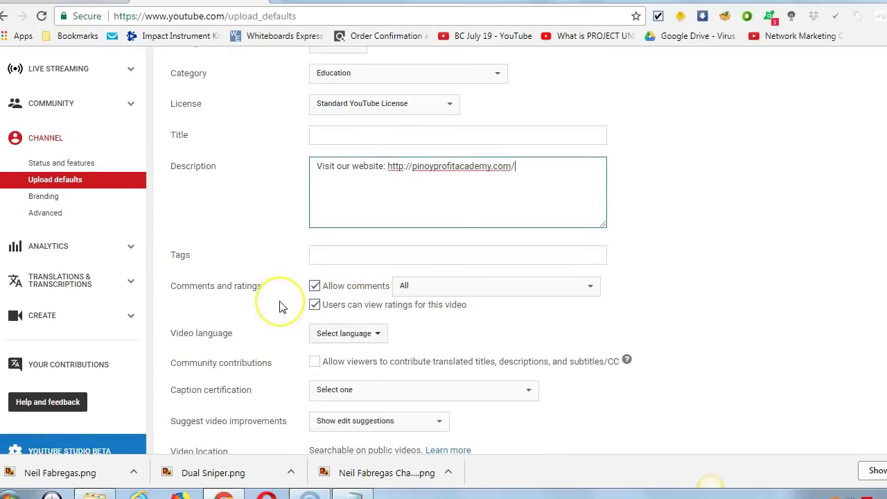
{"action": "scroll", "coordinate": [280, 307], "scroll_direction": "down", "scroll_amount": 1}
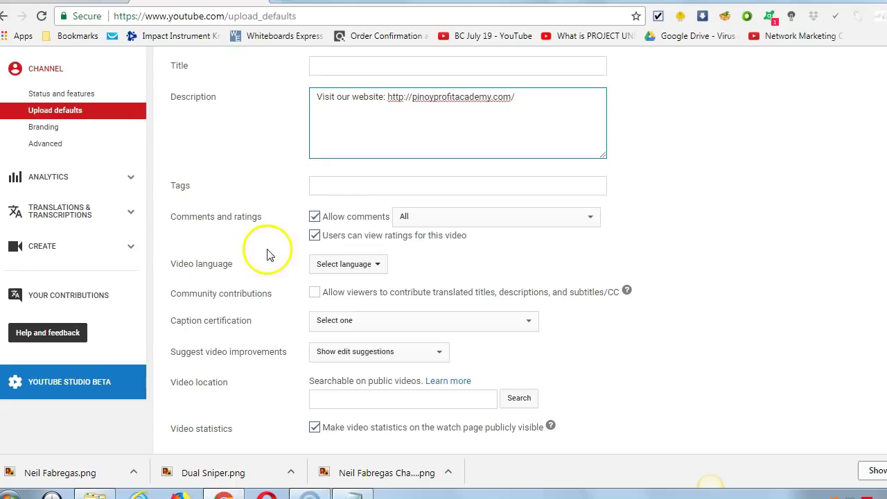
{"action": "scroll", "coordinate": [293, 323], "scroll_direction": "down", "scroll_amount": 1}
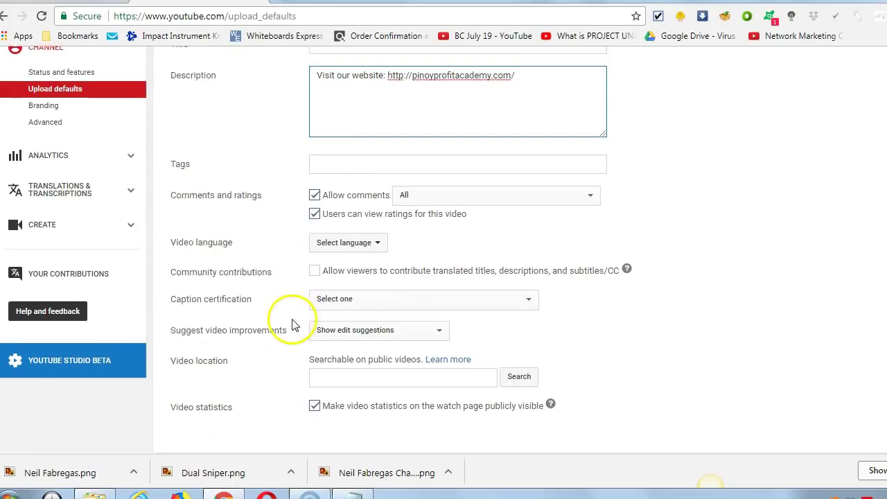
{"action": "left_click", "coordinate": [372, 198]}
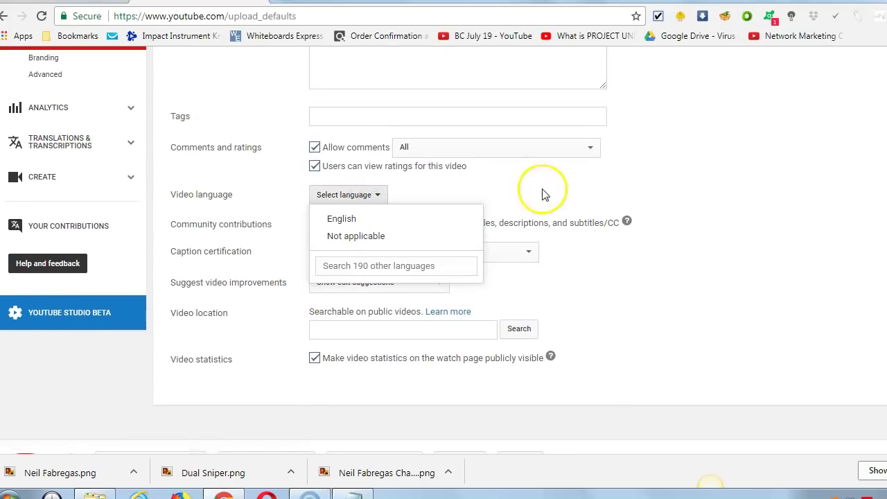
{"action": "left_click", "coordinate": [719, 194]}
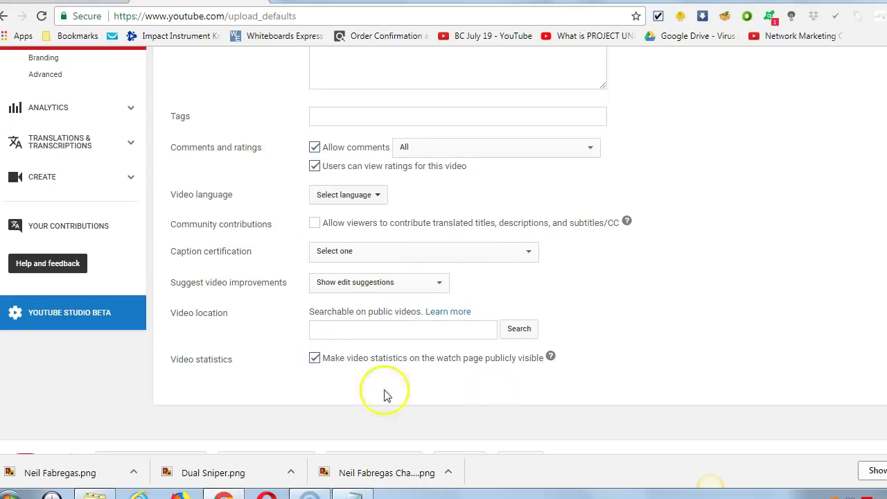
{"action": "scroll", "coordinate": [610, 333], "scroll_direction": "up", "scroll_amount": 4}
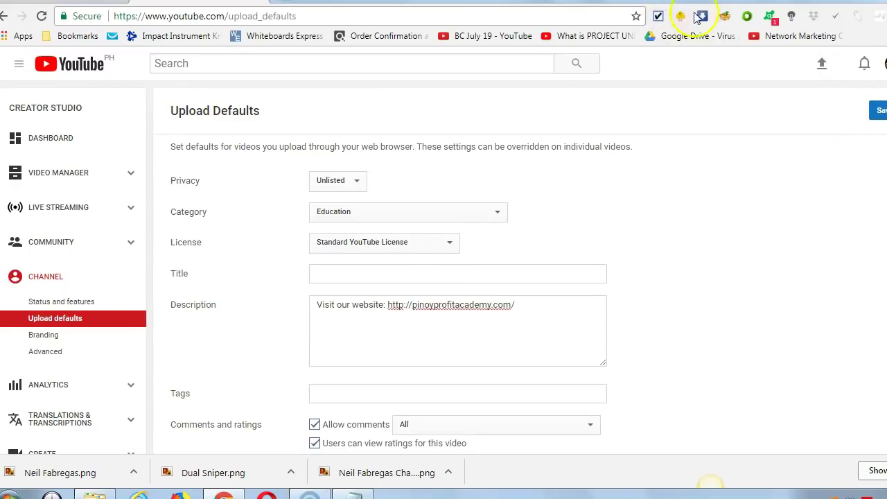
Step: Save the upload defaults and go to the channel's Branding page
{"action": "left_click", "coordinate": [878, 113]}
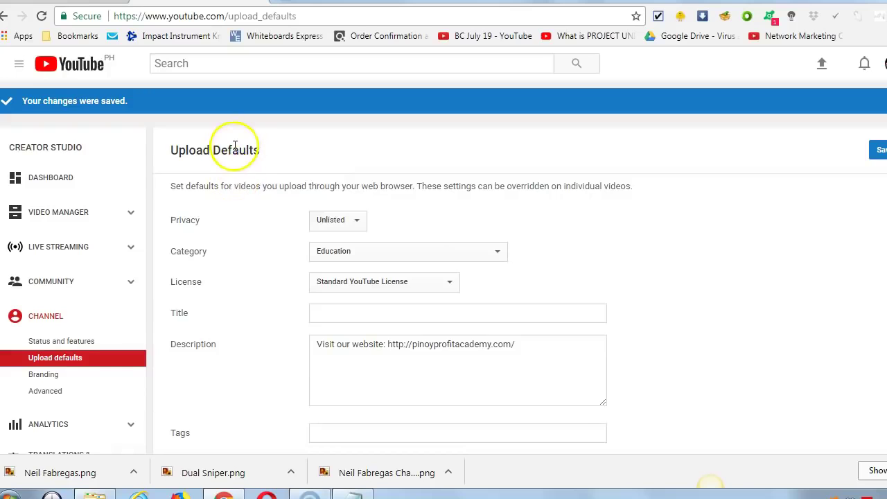
{"action": "scroll", "coordinate": [234, 166], "scroll_direction": "down", "scroll_amount": 2}
{"action": "scroll", "coordinate": [172, 215], "scroll_direction": "up", "scroll_amount": 1}
{"action": "scroll", "coordinate": [170, 228], "scroll_direction": "up", "scroll_amount": 1}
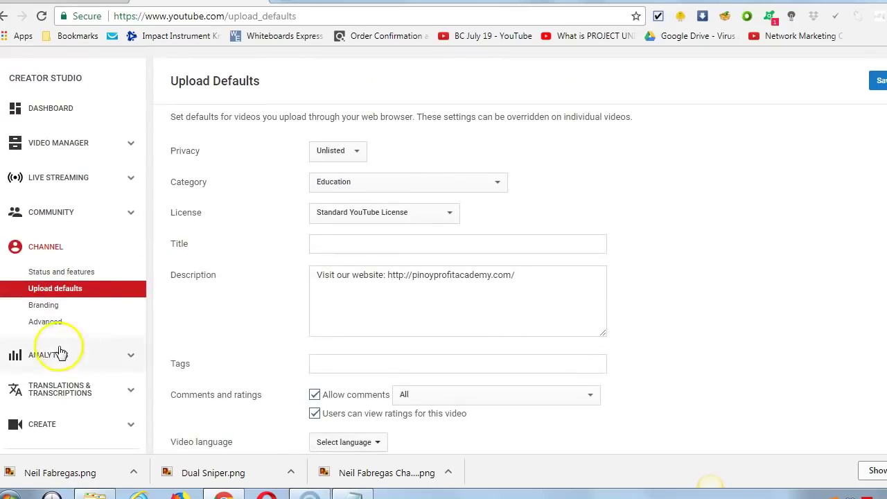
{"action": "left_click", "coordinate": [44, 307]}
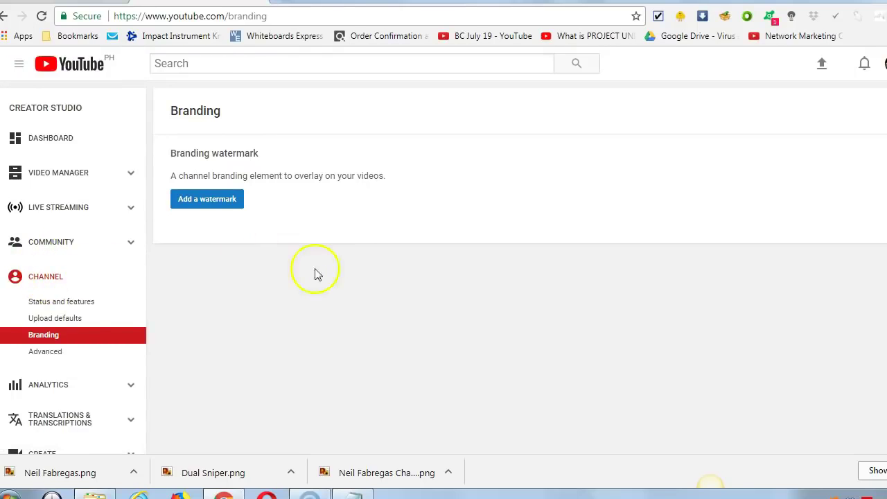
Step: Upload the ph-sports20140617 yellow car image as the channel watermark and save it
{"action": "left_click", "coordinate": [206, 200]}
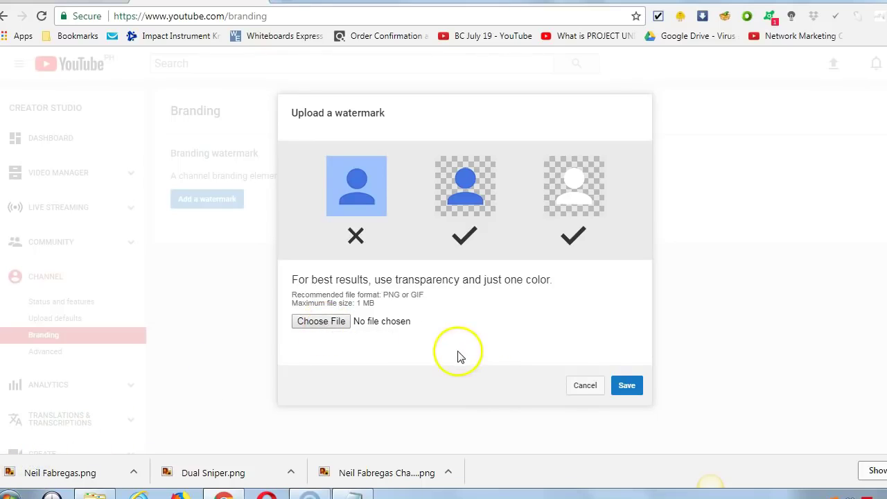
{"action": "left_click", "coordinate": [320, 321]}
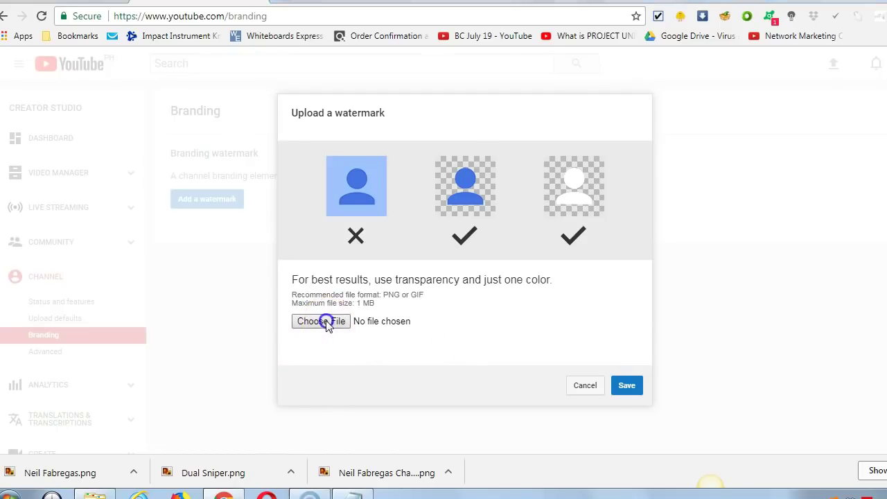
{"action": "left_click_drag", "start_coordinate": [626, 154], "coordinate": [626, 289]}
{"action": "scroll", "coordinate": [388, 264], "scroll_direction": "down", "scroll_amount": 4}
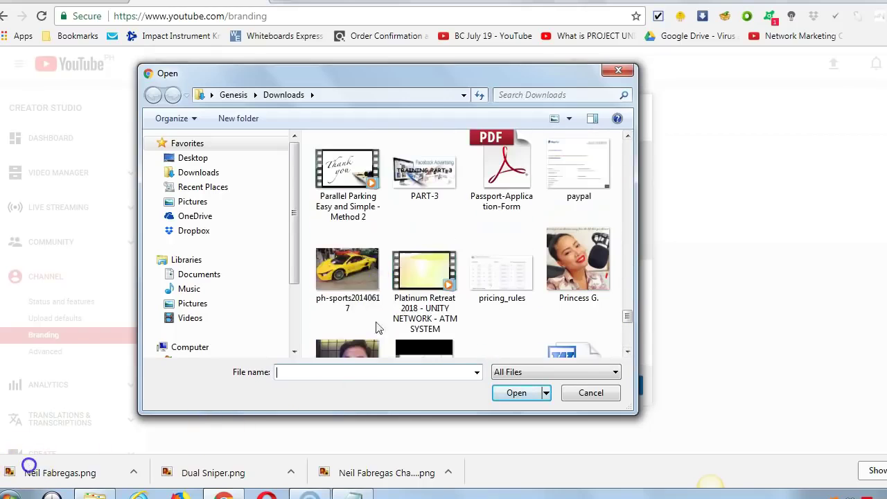
{"action": "left_click", "coordinate": [351, 275]}
{"action": "left_click", "coordinate": [516, 392]}
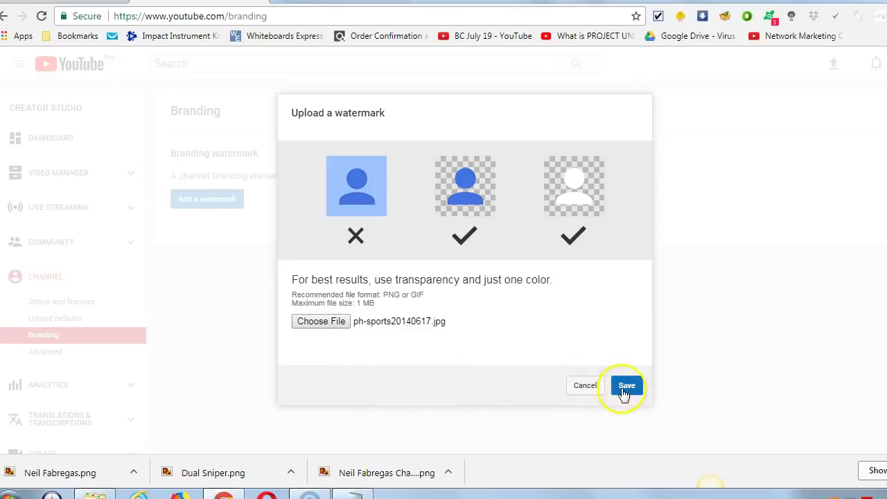
{"action": "left_click", "coordinate": [628, 388]}
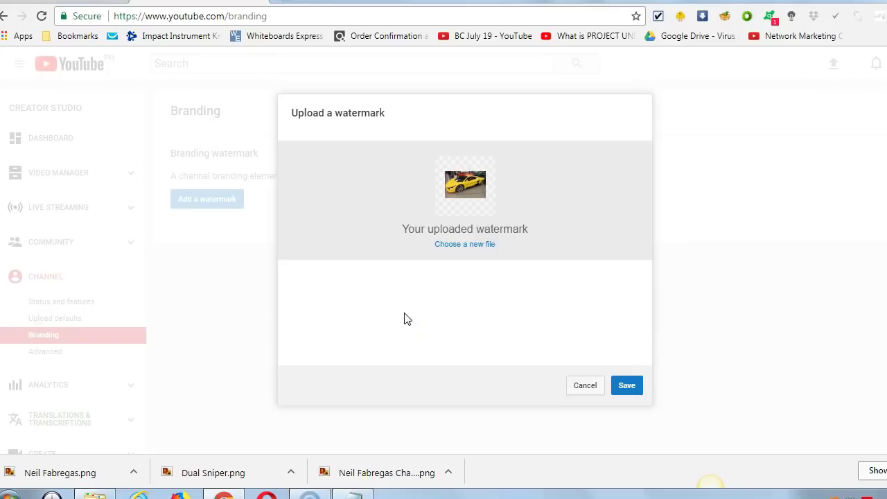
{"action": "left_click", "coordinate": [635, 389]}
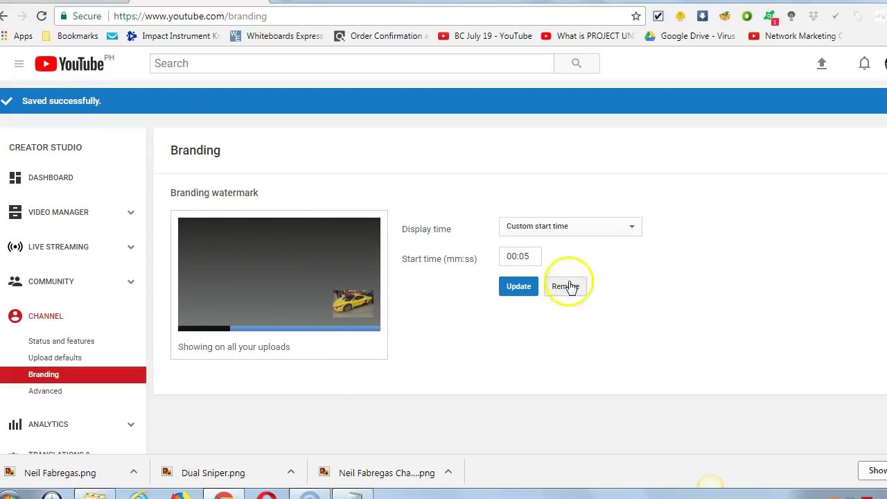
Step: Change the watermark display time from custom start to Entire video and update it
{"action": "left_click", "coordinate": [582, 229]}
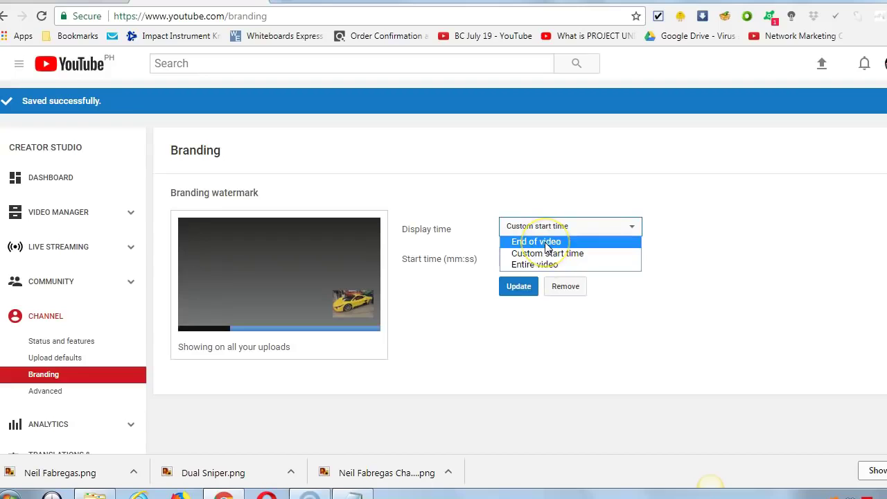
{"action": "left_click", "coordinate": [537, 264]}
{"action": "left_click", "coordinate": [502, 264]}
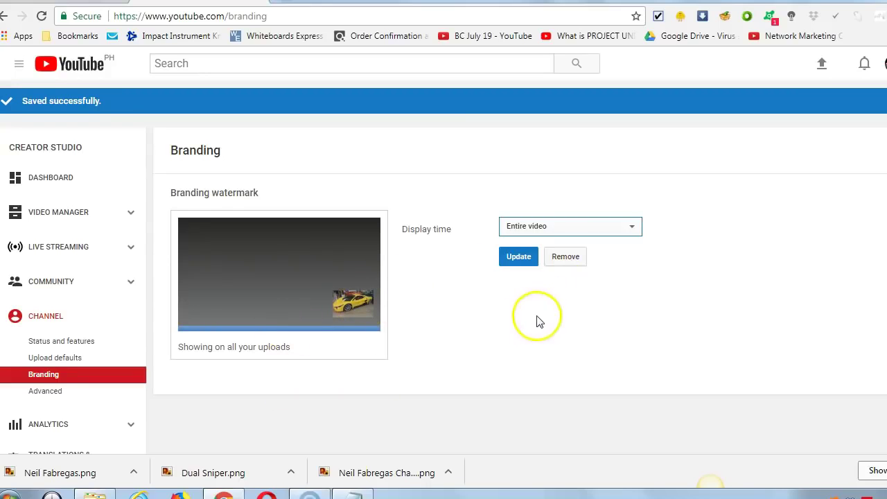
{"action": "left_click", "coordinate": [524, 263]}
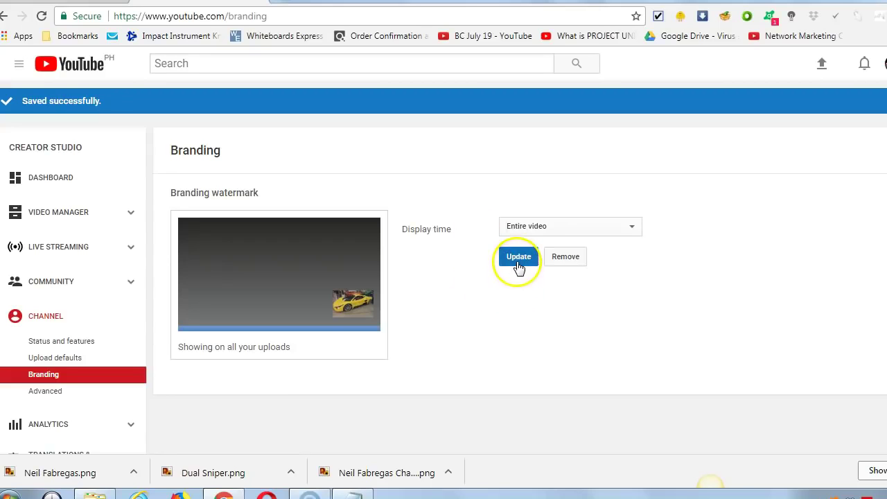
{"action": "left_click", "coordinate": [518, 264]}
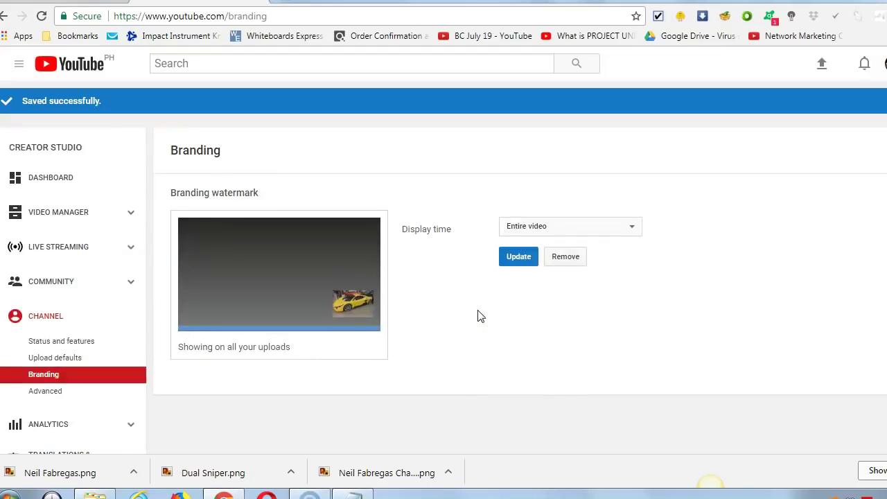
{"action": "left_click", "coordinate": [520, 262]}
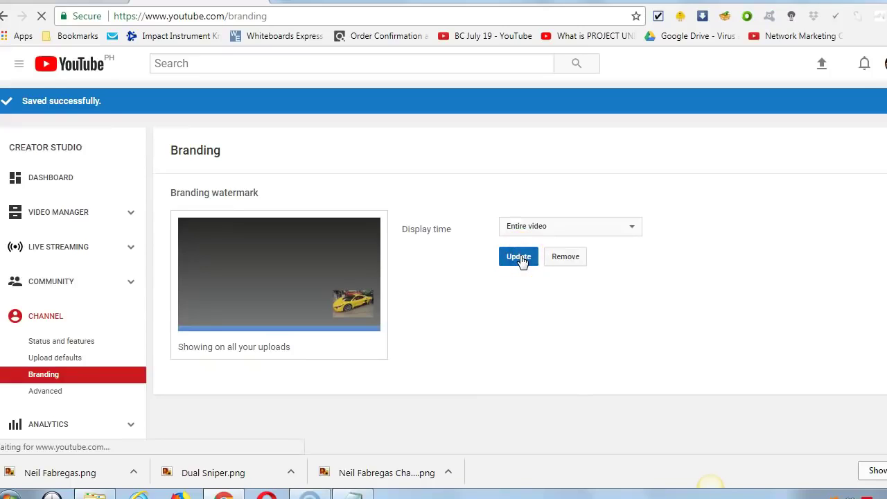
{"action": "left_click", "coordinate": [421, 280]}
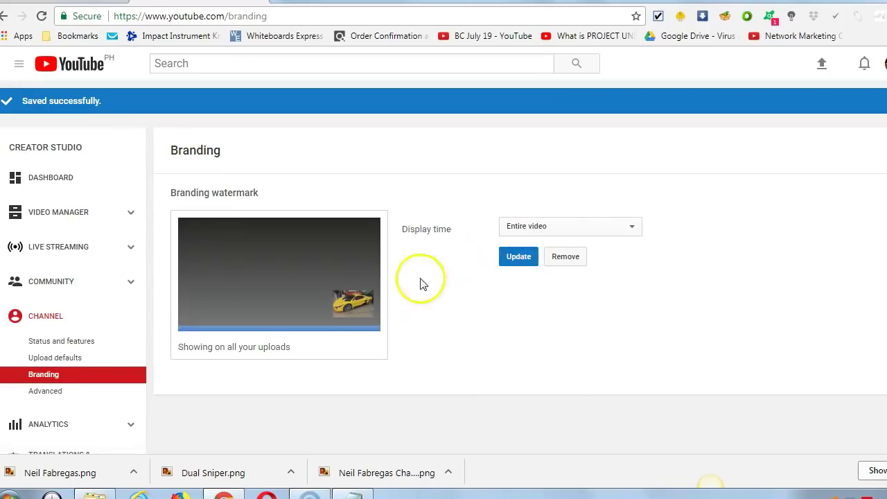
{"action": "scroll", "coordinate": [66, 315], "scroll_direction": "down", "scroll_amount": 1}
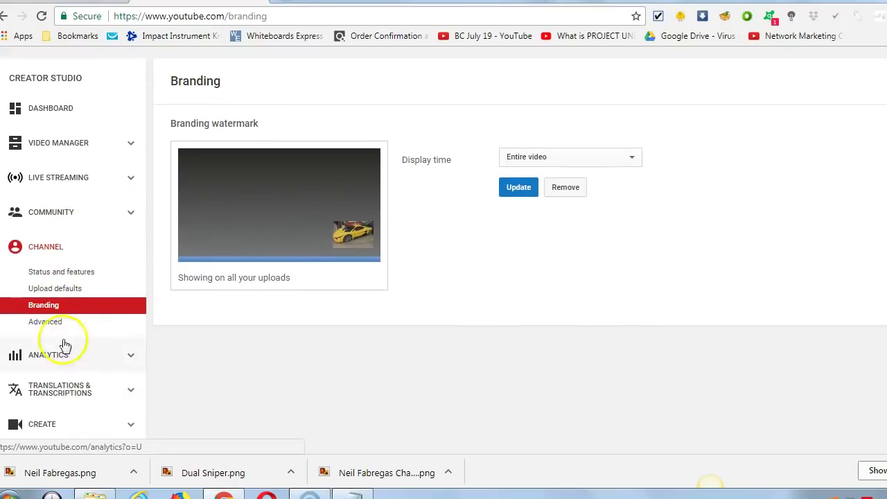
Step: Review the channel's Advanced settings, then return to the Dual Sniper channel page via My channel
{"action": "left_click", "coordinate": [55, 328]}
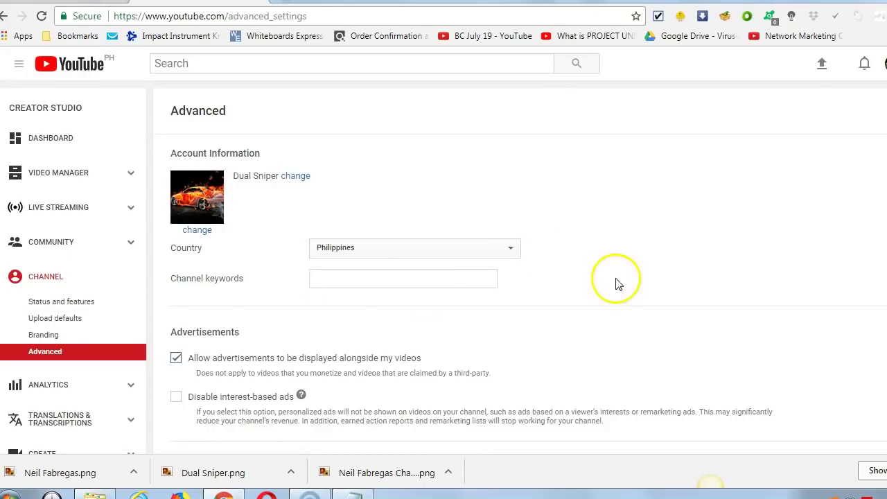
{"action": "left_click", "coordinate": [413, 281]}
{"action": "scroll", "coordinate": [586, 298], "scroll_direction": "down", "scroll_amount": 2}
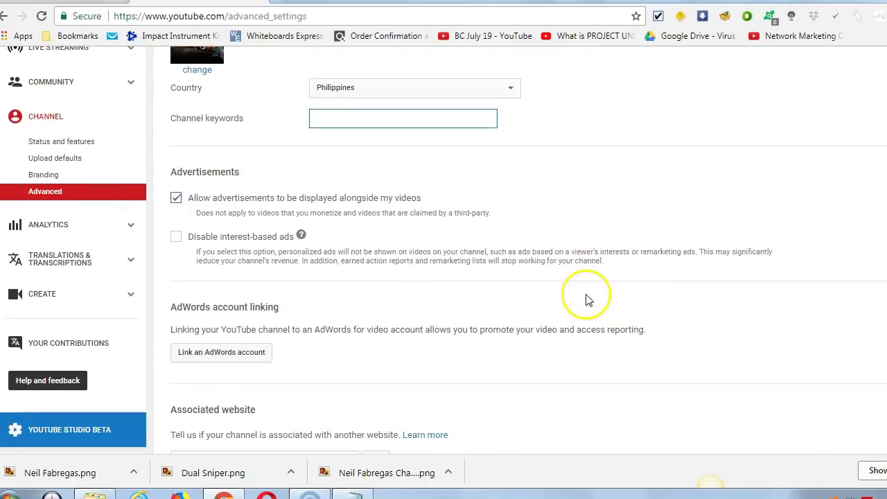
{"action": "scroll", "coordinate": [586, 300], "scroll_direction": "down", "scroll_amount": 2}
{"action": "scroll", "coordinate": [588, 299], "scroll_direction": "down", "scroll_amount": 5}
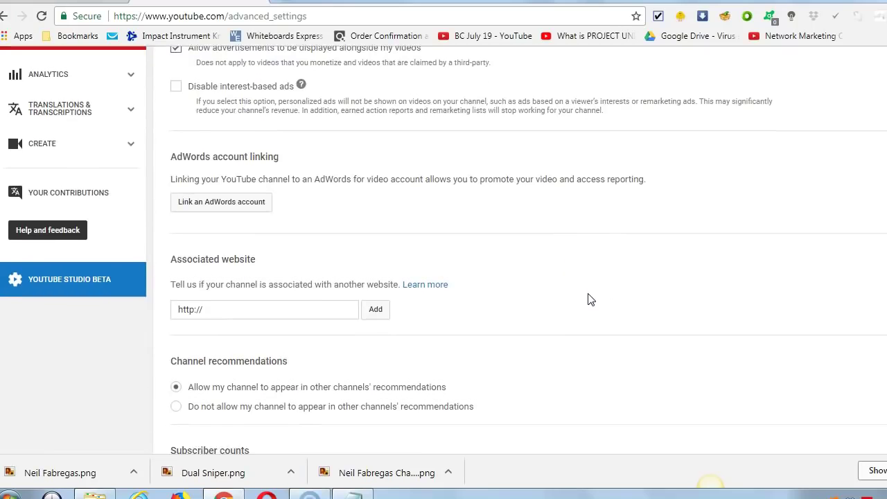
{"action": "scroll", "coordinate": [587, 300], "scroll_direction": "up", "scroll_amount": 10}
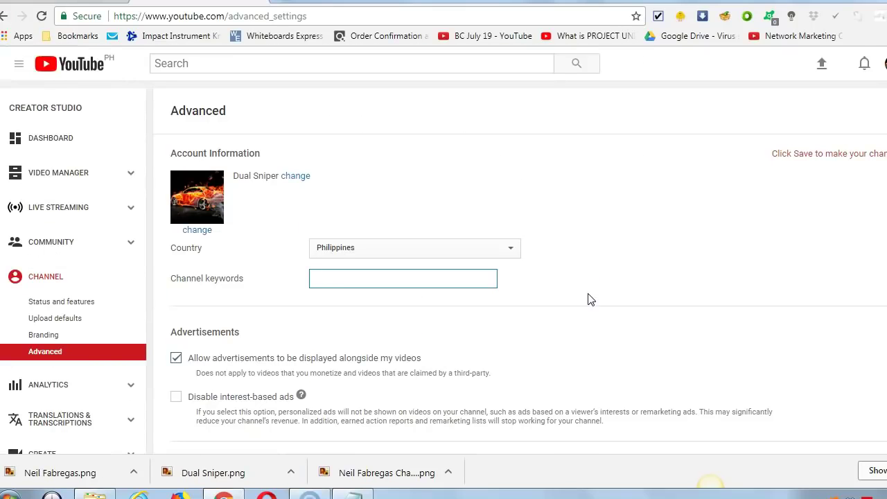
{"action": "scroll", "coordinate": [87, 360], "scroll_direction": "down", "scroll_amount": 2}
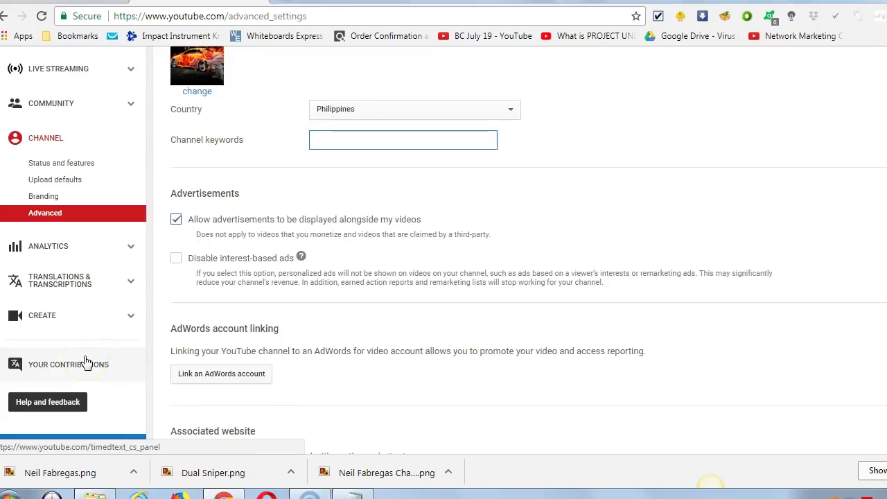
{"action": "scroll", "coordinate": [47, 326], "scroll_direction": "down", "scroll_amount": 2}
{"action": "scroll", "coordinate": [47, 322], "scroll_direction": "up", "scroll_amount": 5}
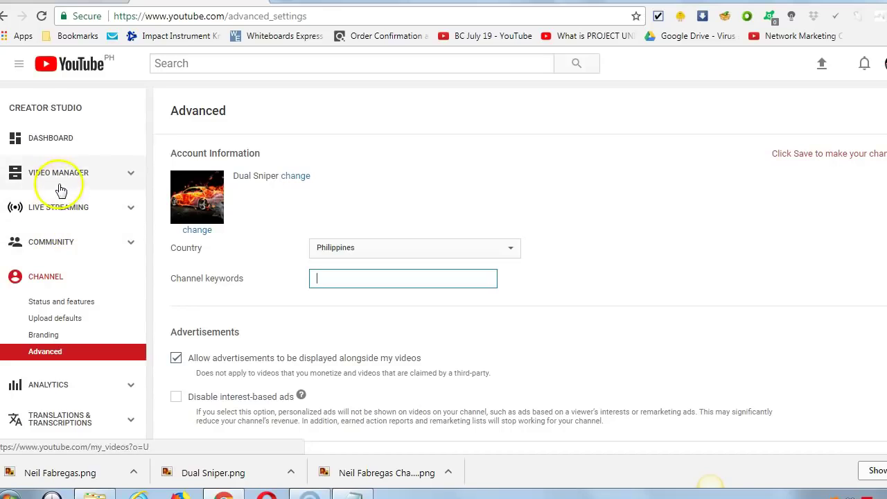
{"action": "left_click", "coordinate": [22, 67]}
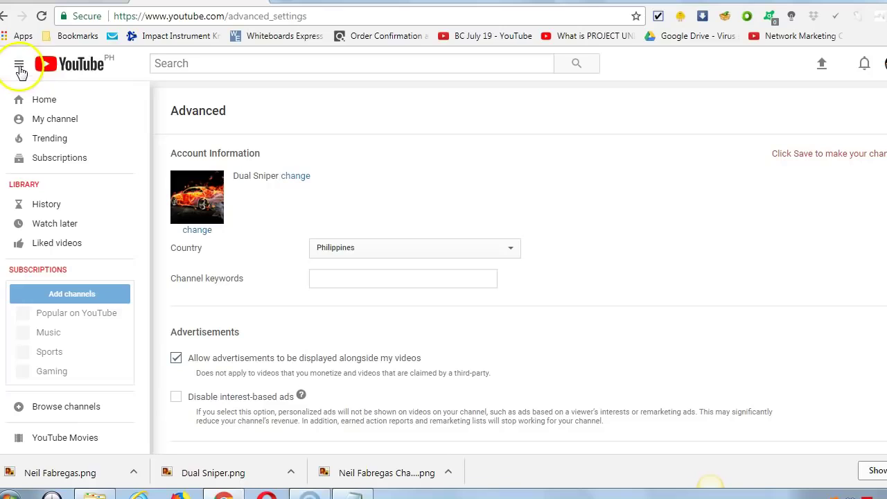
{"action": "left_click", "coordinate": [52, 122]}
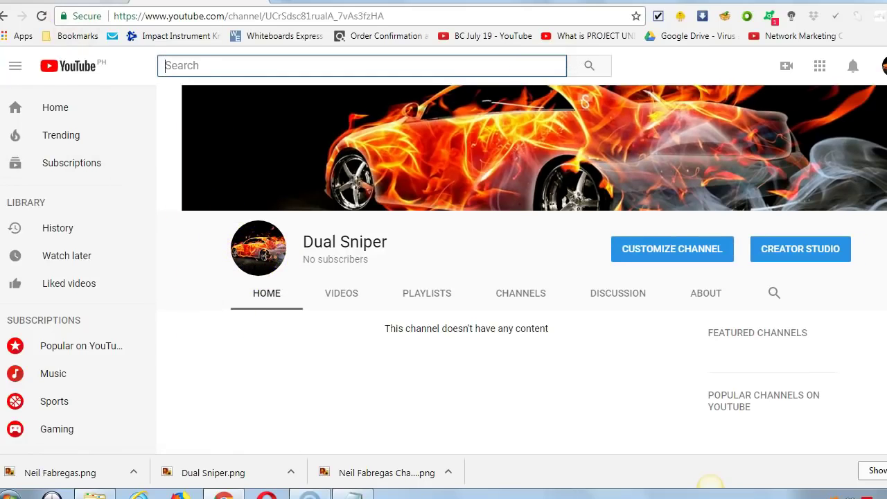
{"action": "left_click", "coordinate": [77, 2]}
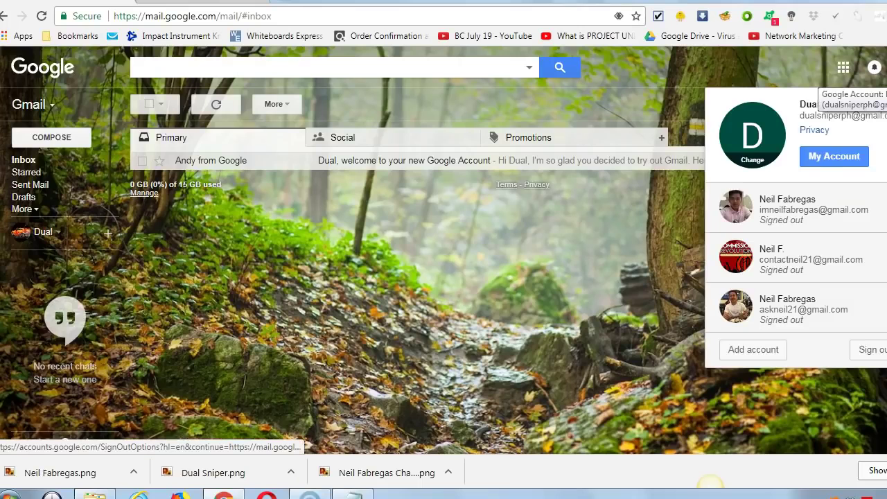
{"action": "left_click", "coordinate": [873, 67]}
{"action": "left_click", "coordinate": [181, 3]}
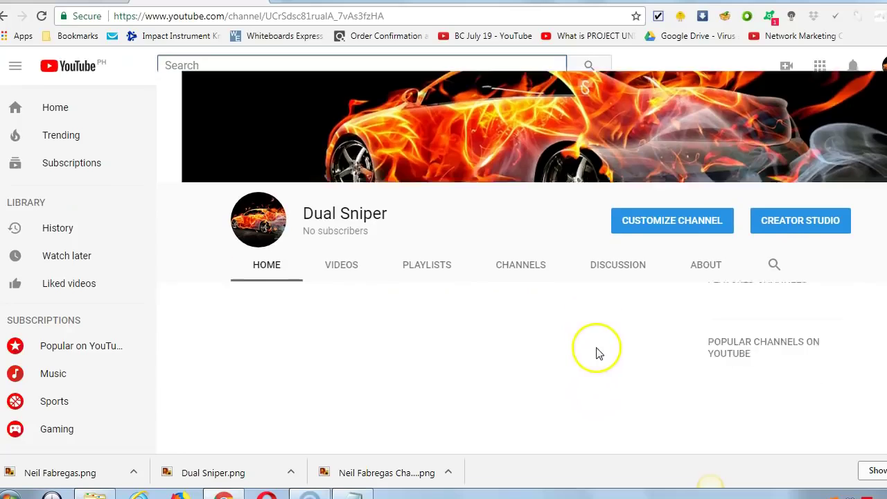
{"action": "scroll", "coordinate": [595, 352], "scroll_direction": "down", "scroll_amount": 2}
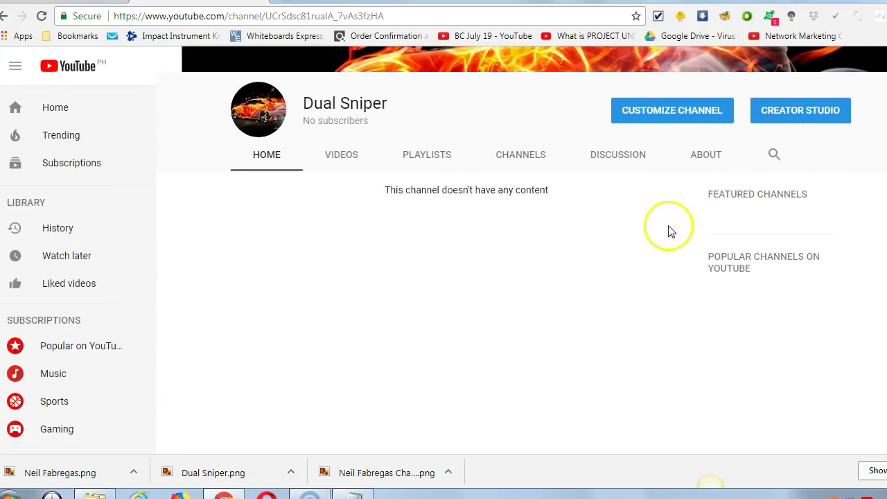
{"action": "scroll", "coordinate": [658, 239], "scroll_direction": "up", "scroll_amount": 1}
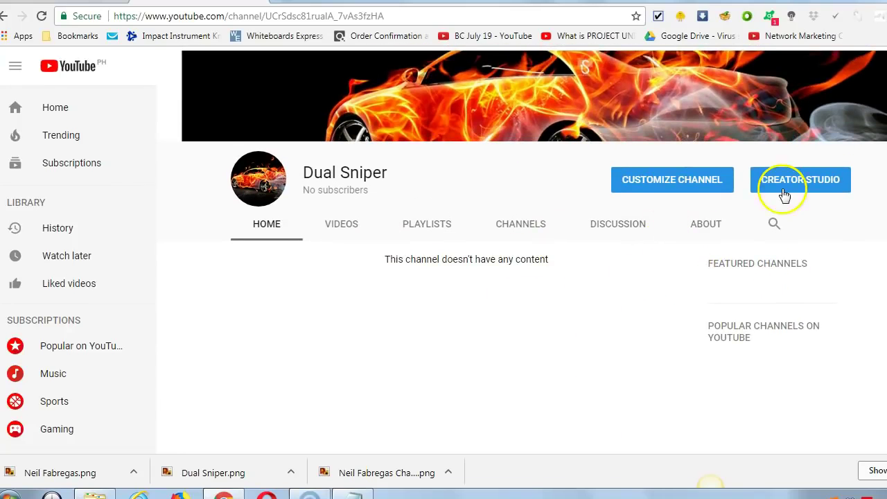
{"action": "scroll", "coordinate": [578, 291], "scroll_direction": "up", "scroll_amount": 1}
{"action": "scroll", "coordinate": [207, 360], "scroll_direction": "down", "scroll_amount": 1}
{"action": "scroll", "coordinate": [194, 362], "scroll_direction": "up", "scroll_amount": 1}
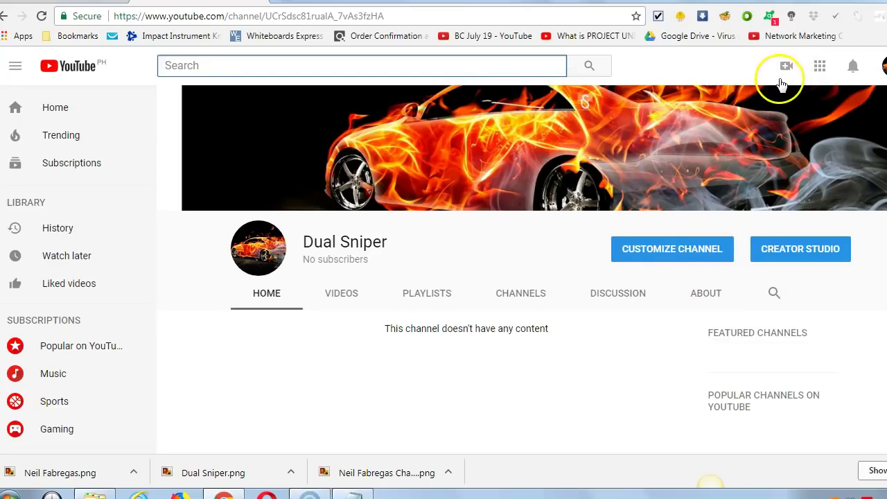
Step: Choose PB Module 1 from Videos > Profit Builder Training on the upload page
{"action": "left_click", "coordinate": [784, 66]}
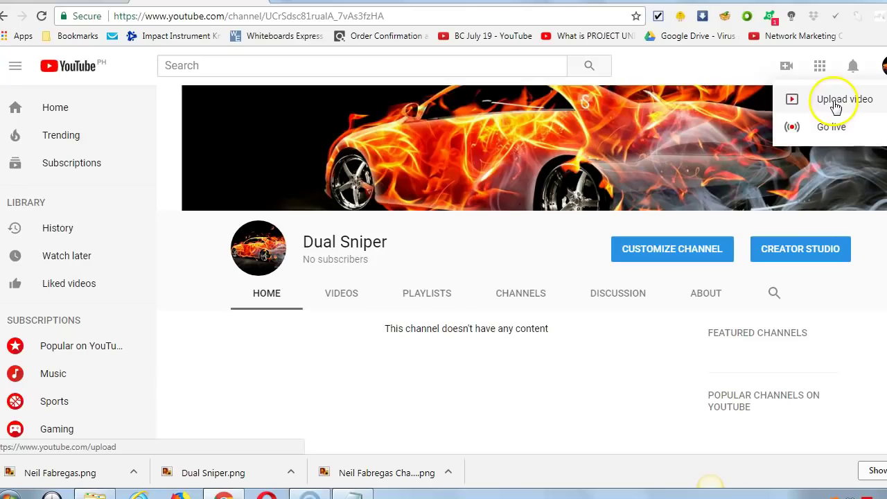
{"action": "left_click", "coordinate": [834, 102]}
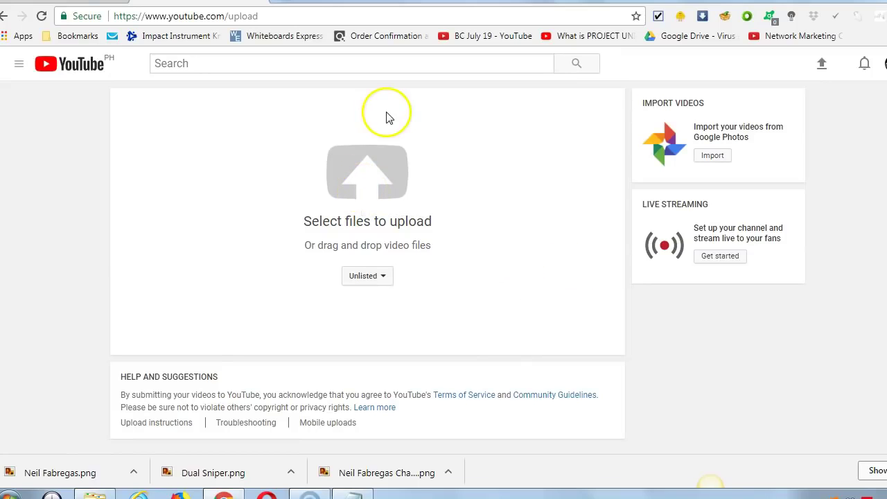
{"action": "left_click", "coordinate": [359, 181]}
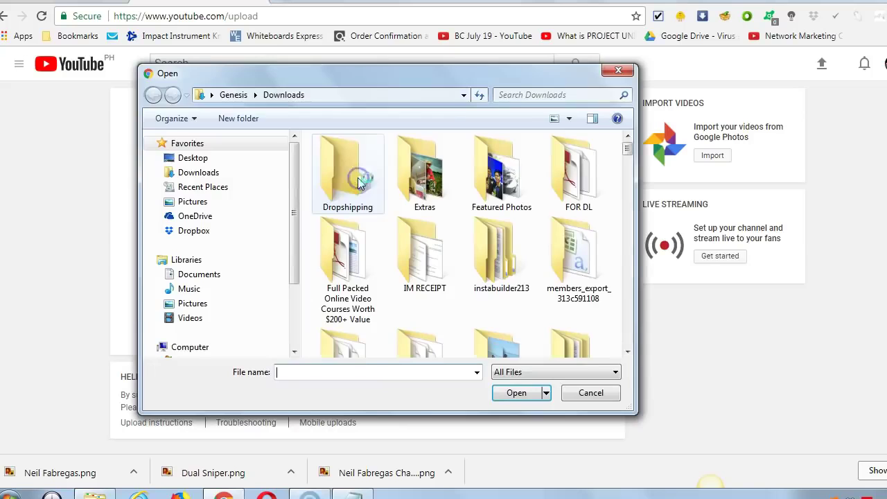
{"action": "left_click", "coordinate": [197, 323]}
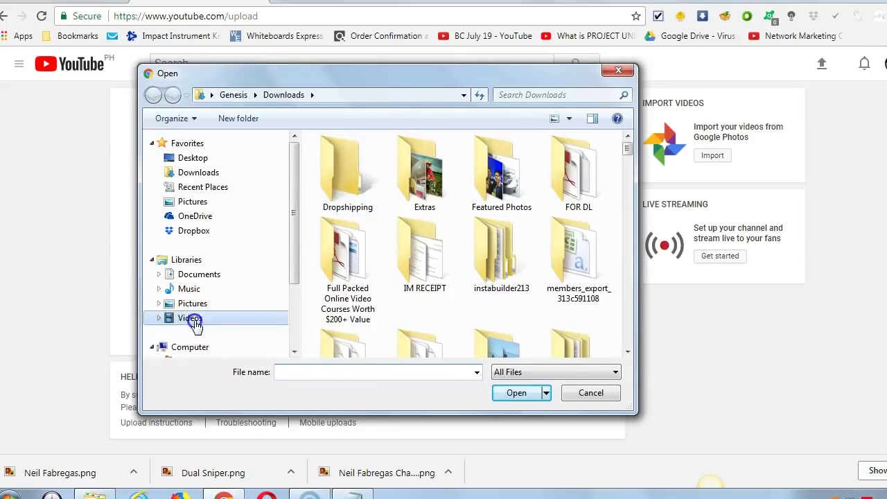
{"action": "left_click_drag", "start_coordinate": [630, 220], "coordinate": [620, 273]}
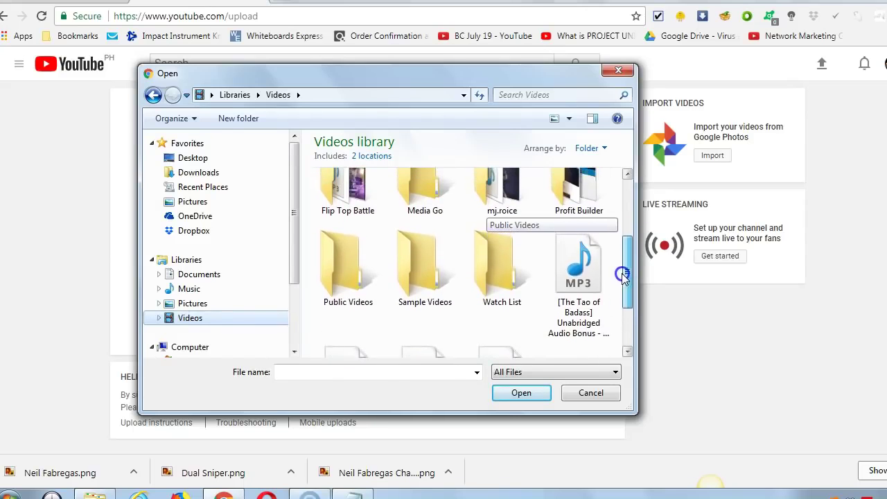
{"action": "double_click", "coordinate": [577, 207]}
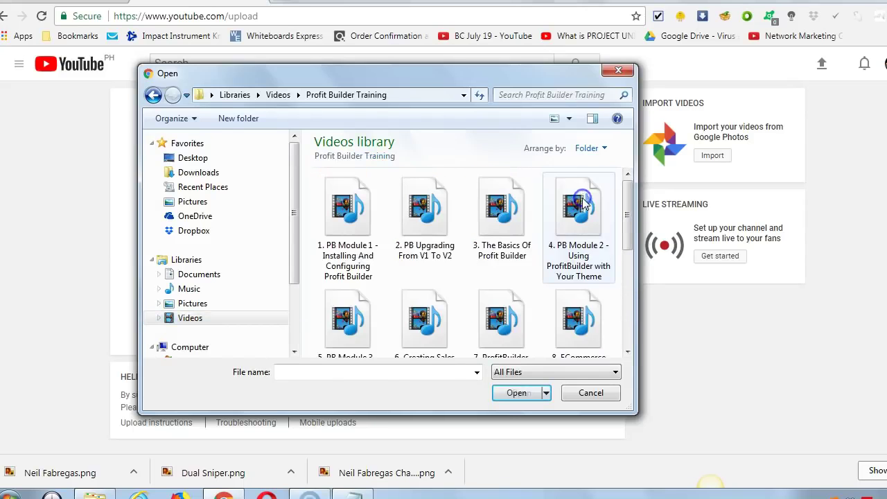
{"action": "left_click", "coordinate": [354, 221]}
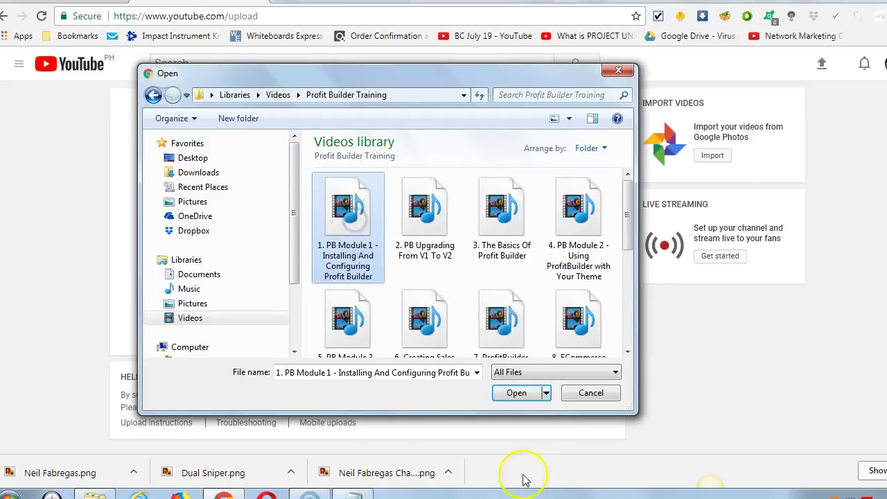
{"action": "left_click", "coordinate": [516, 393]}
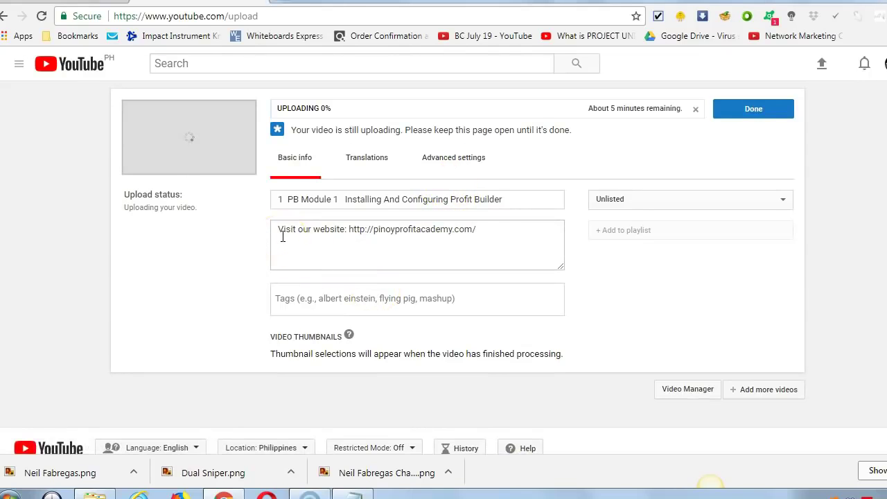
Step: Select the existing 'Visit our website' description line and put the caret at its end
{"action": "left_click_drag", "start_coordinate": [283, 229], "coordinate": [499, 230]}
{"action": "left_click", "coordinate": [499, 229]}
{"action": "double_click", "coordinate": [283, 230]}
{"action": "left_click_drag", "start_coordinate": [347, 231], "coordinate": [497, 232]}
{"action": "left_click", "coordinate": [498, 234]}
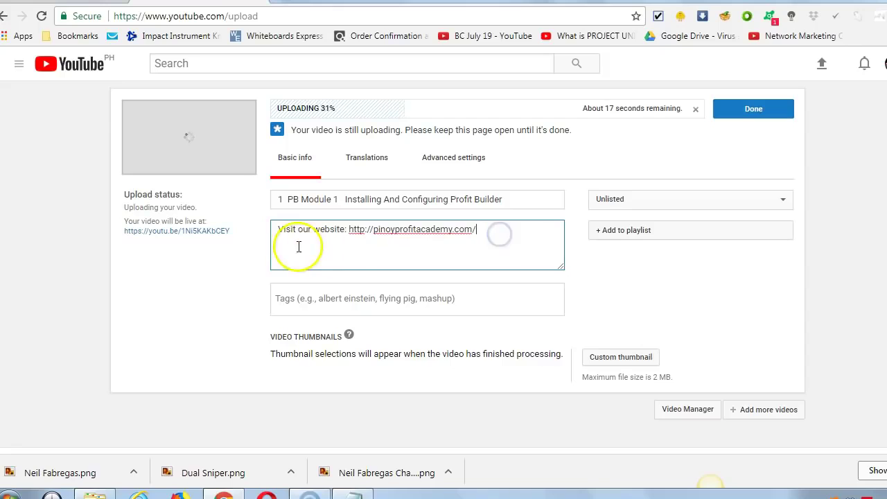
{"action": "left_click_drag", "start_coordinate": [279, 229], "coordinate": [361, 236]}
{"action": "left_click", "coordinate": [487, 234]}
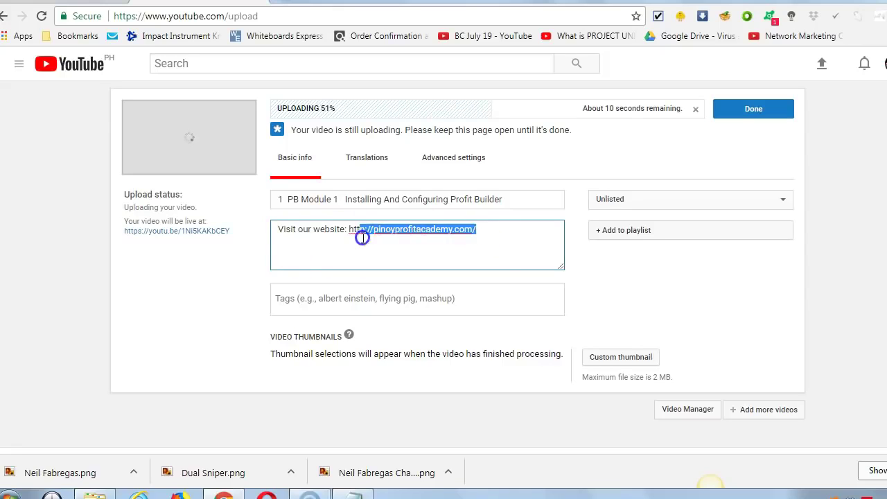
{"action": "left_click", "coordinate": [312, 245]}
{"action": "left_click", "coordinate": [499, 232]}
Step: Add a second description line reading 'Add me on FB: (link)'
{"action": "key", "text": "Return"}
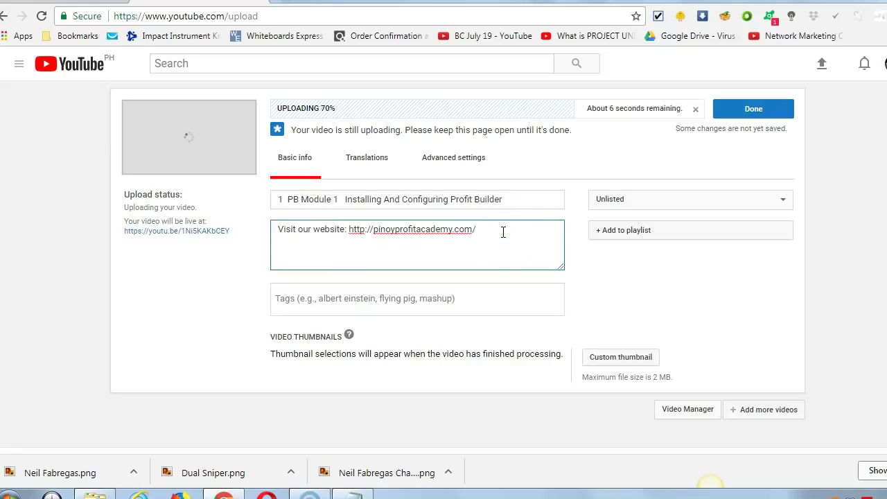
{"action": "type", "text": "Add mw"}
{"action": "key", "text": "BackSpace"}
{"action": "key", "text": "BackSpace"}
{"action": "type", "text": "e on FB:"}
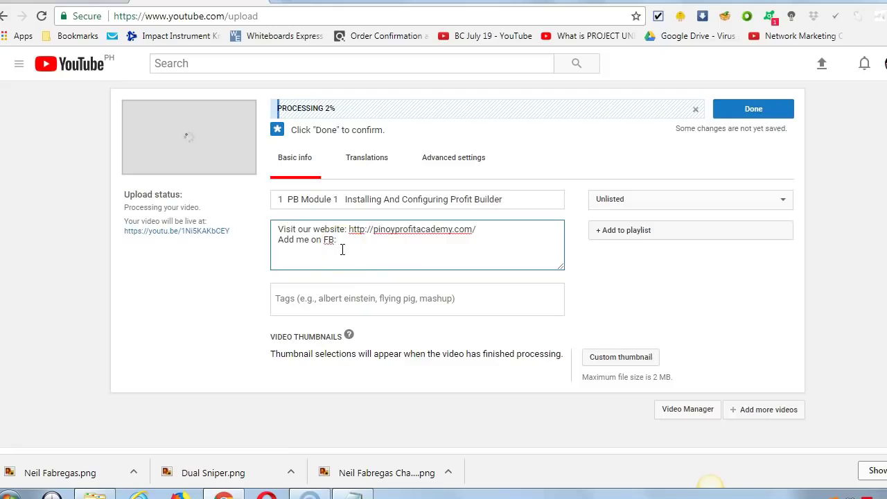
{"action": "type", "text": "(link"}
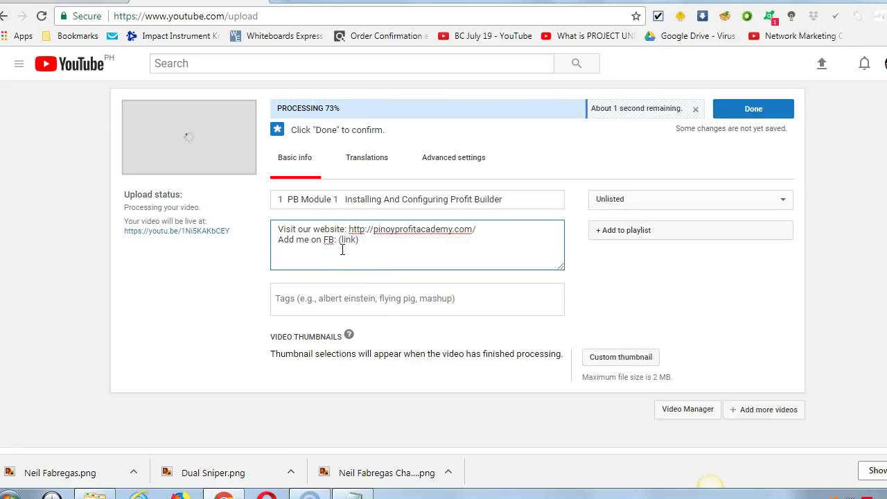
{"action": "key", "text": "BackSpace"}
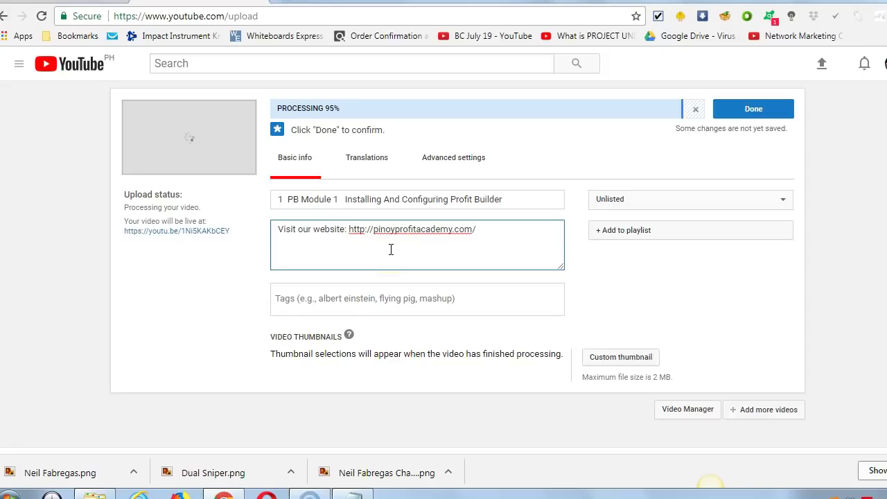
{"action": "left_click", "coordinate": [384, 249]}
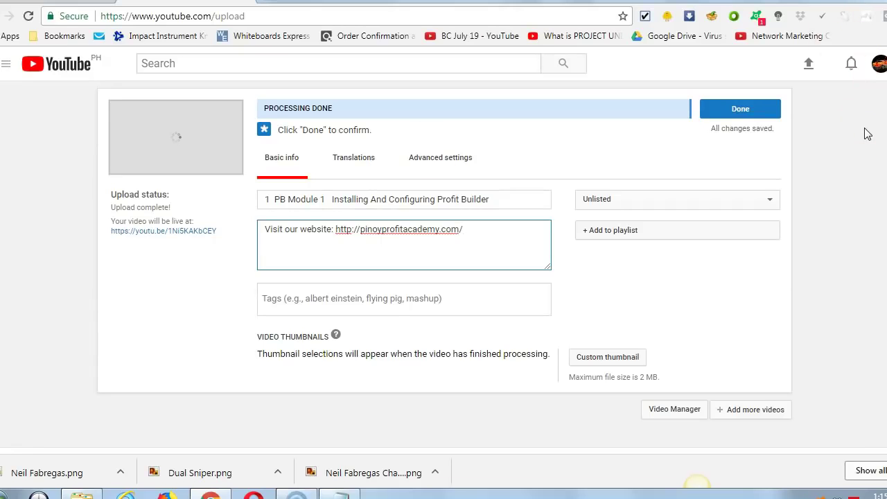
Step: Change the title to '1. PB Module 1 - Installing And Configuring Profit Builder', removing extra spaces
{"action": "left_click", "coordinate": [878, 63]}
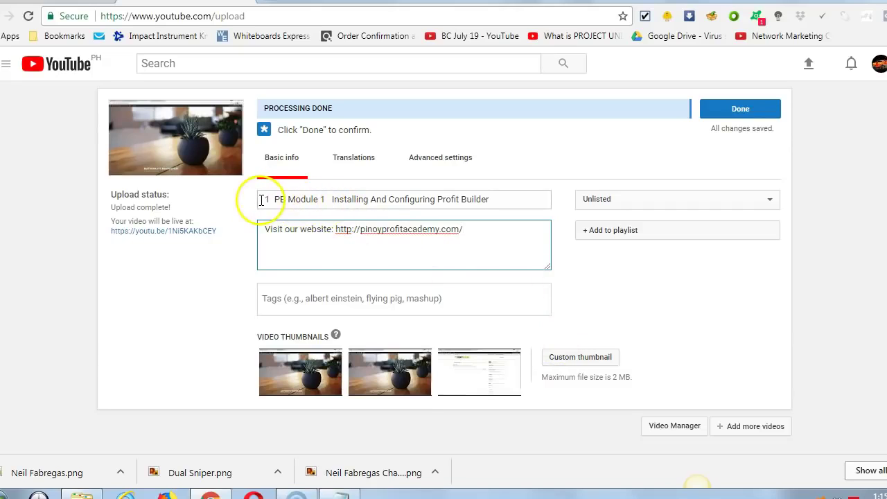
{"action": "left_click_drag", "start_coordinate": [261, 201], "coordinate": [511, 198]}
{"action": "left_click", "coordinate": [511, 200]}
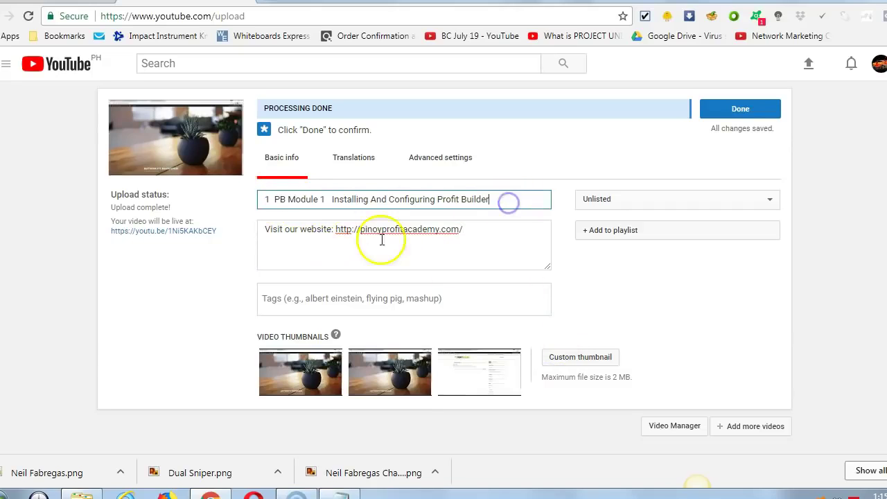
{"action": "left_click", "coordinate": [268, 200]}
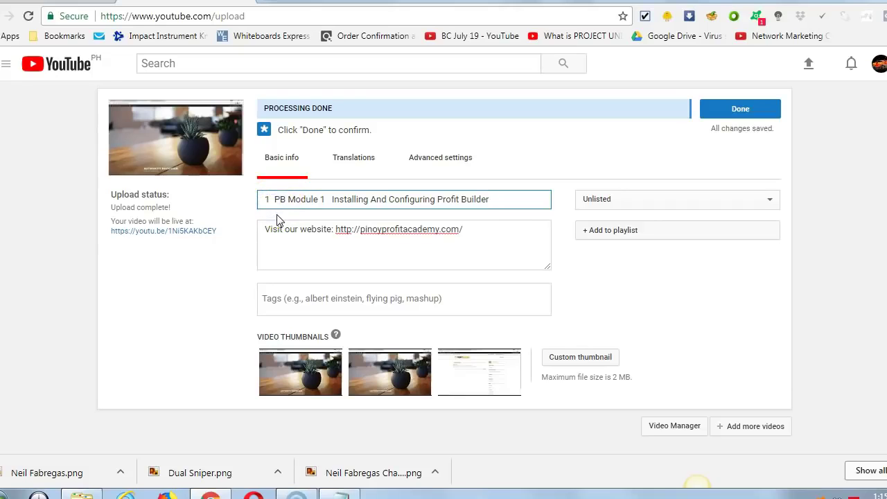
{"action": "type", "text": "."}
{"action": "key", "text": "BackSpace"}
{"action": "left_click", "coordinate": [283, 222]}
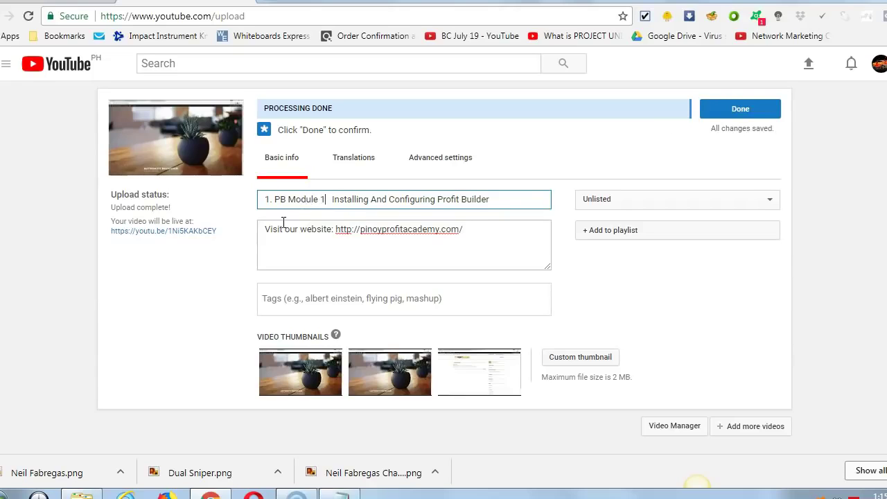
{"action": "type", "text": "-"}
{"action": "key", "text": "BackSpace"}
{"action": "key", "text": "BackSpace"}
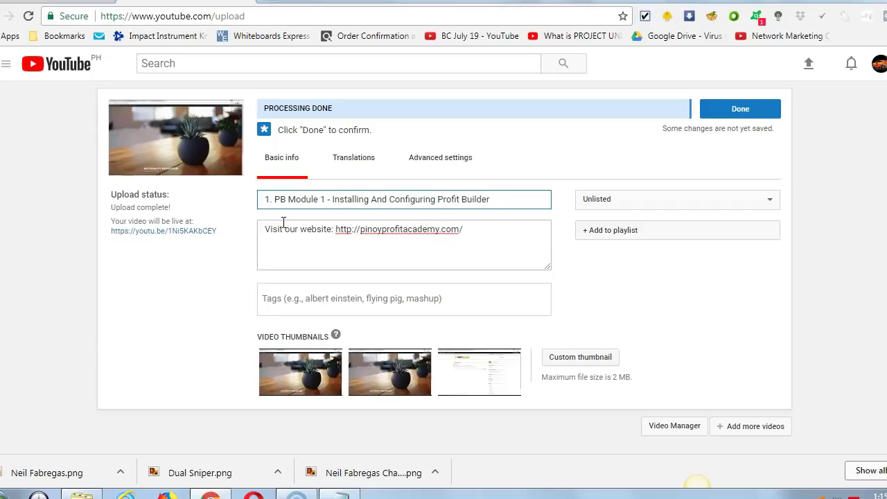
{"action": "key", "text": "Left"}
{"action": "key", "text": "Left"}
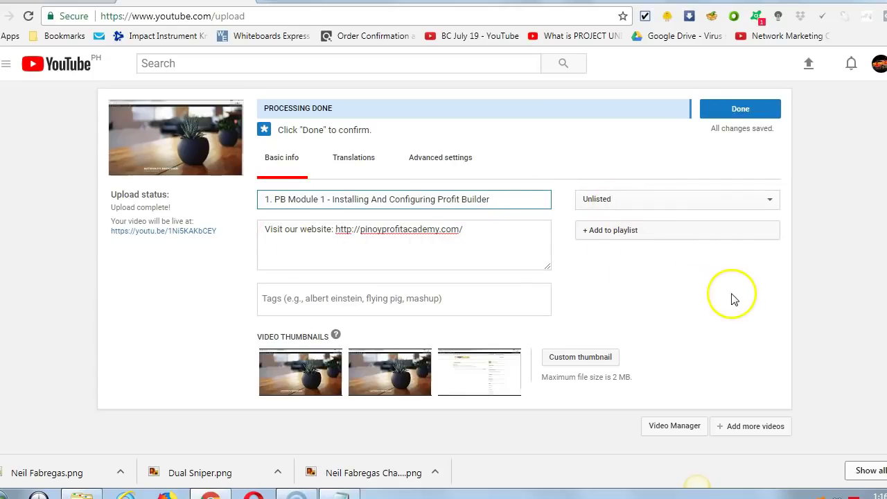
{"action": "left_click", "coordinate": [616, 231]}
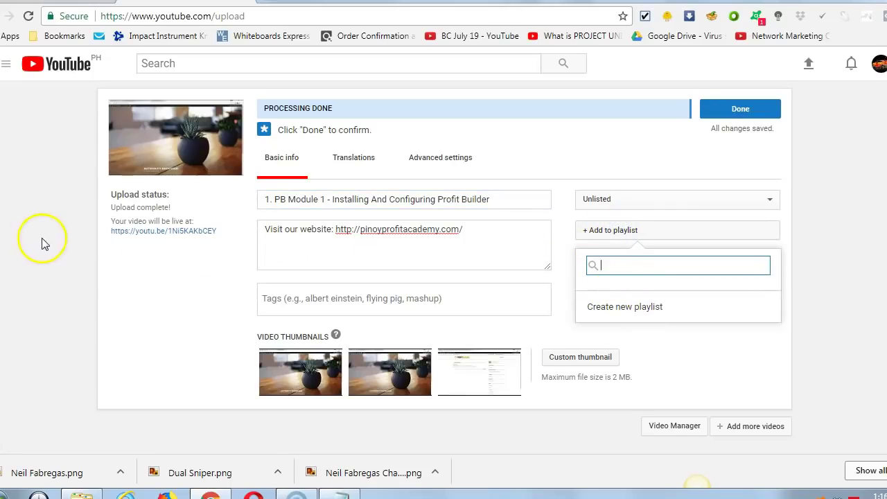
{"action": "left_click", "coordinate": [834, 221]}
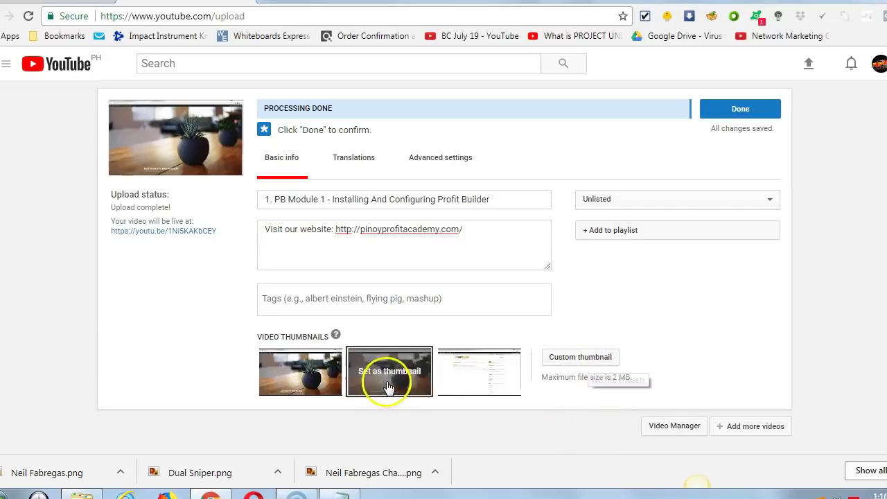
{"action": "mouse_move", "coordinate": [397, 365]}
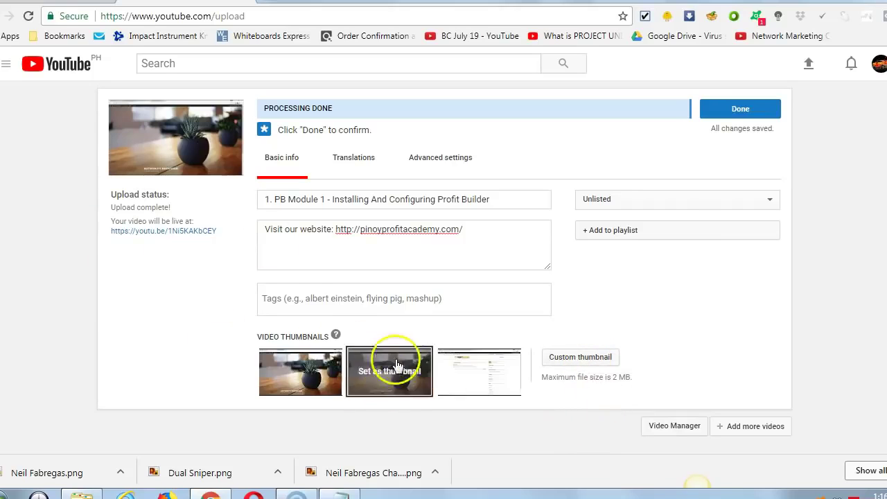
{"action": "left_click", "coordinate": [308, 382]}
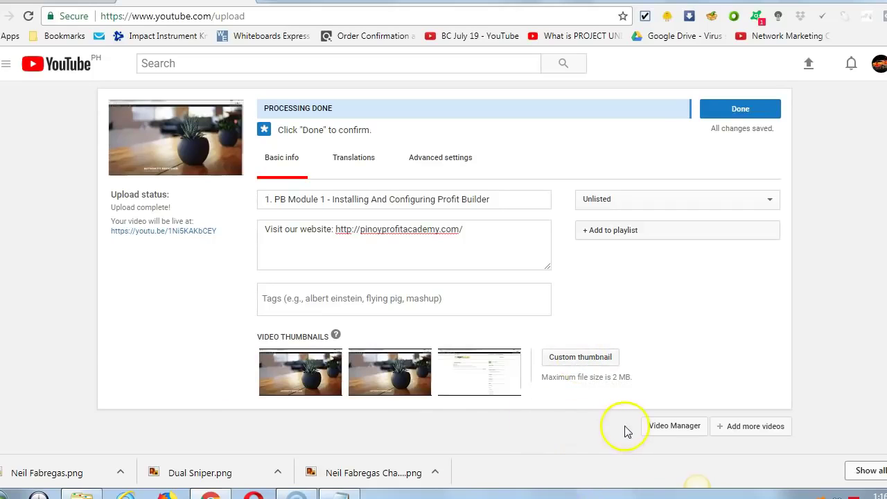
Step: Upload the Pinoy Profit Academy blog logo from Downloads as the custom thumbnail
{"action": "left_click", "coordinate": [580, 358]}
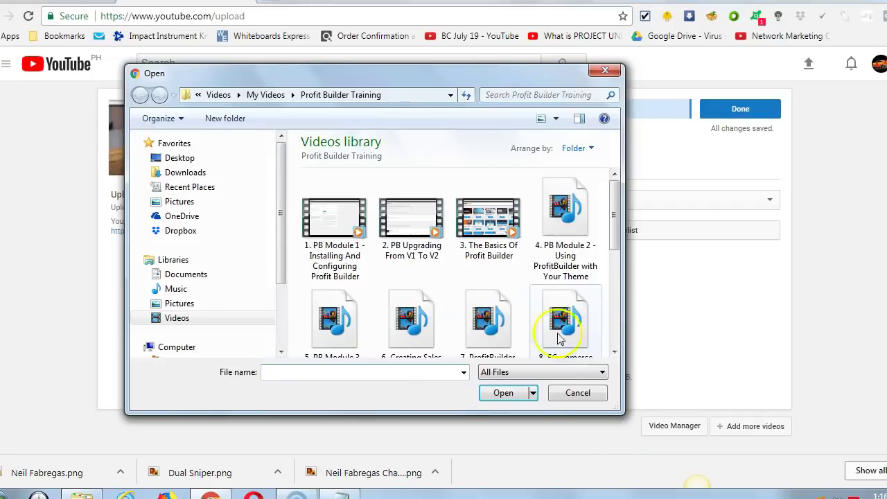
{"action": "left_click", "coordinate": [192, 174]}
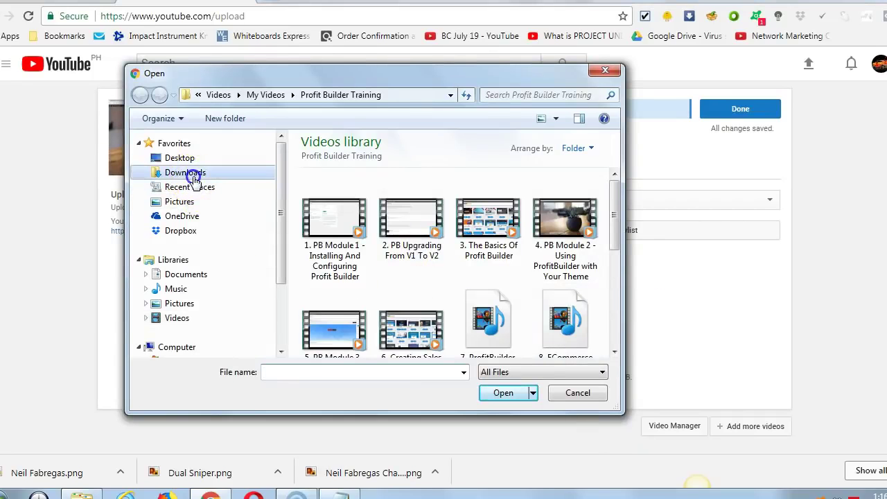
{"action": "left_click_drag", "start_coordinate": [613, 159], "coordinate": [615, 241]}
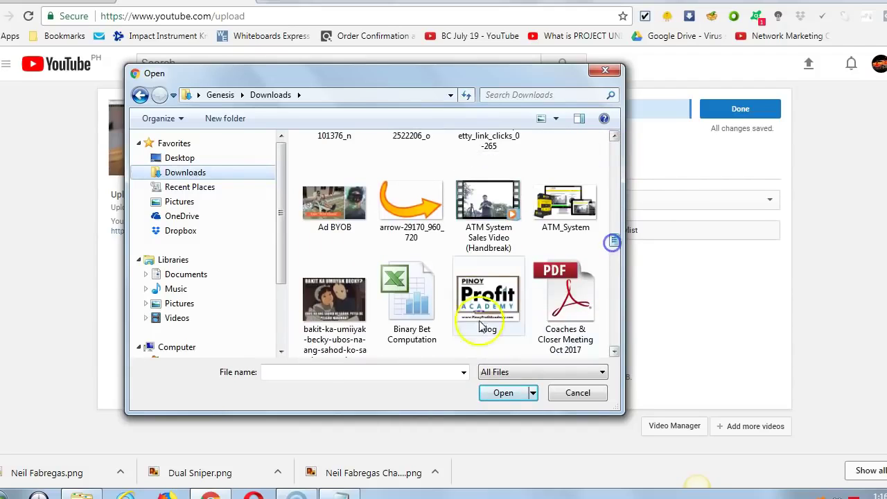
{"action": "left_click", "coordinate": [491, 299]}
{"action": "left_click", "coordinate": [504, 392]}
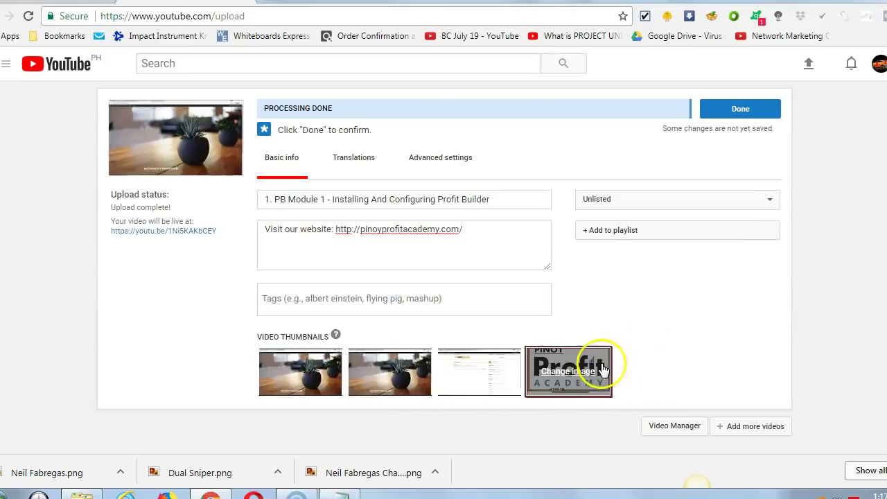
Step: Finish the upload with Done, return to editing, then head to Video Manager
{"action": "left_click", "coordinate": [746, 114]}
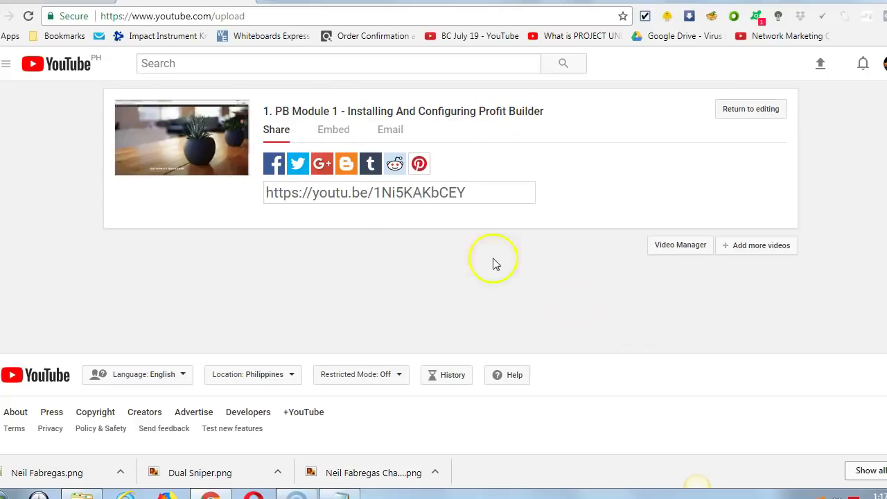
{"action": "left_click", "coordinate": [751, 111]}
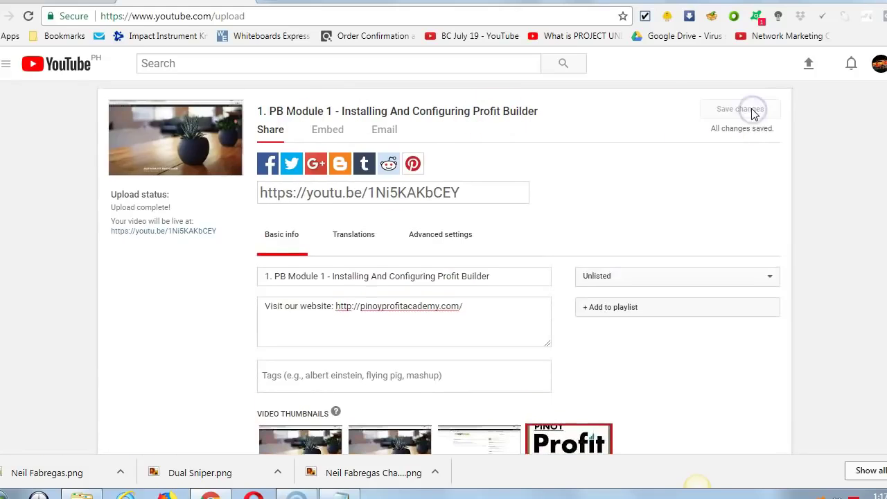
{"action": "scroll", "coordinate": [717, 152], "scroll_direction": "down", "scroll_amount": 3}
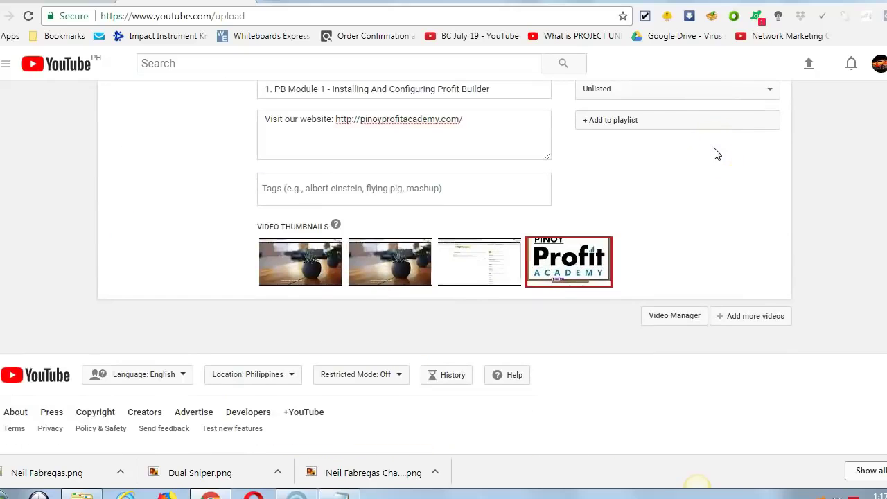
{"action": "left_click", "coordinate": [669, 319]}
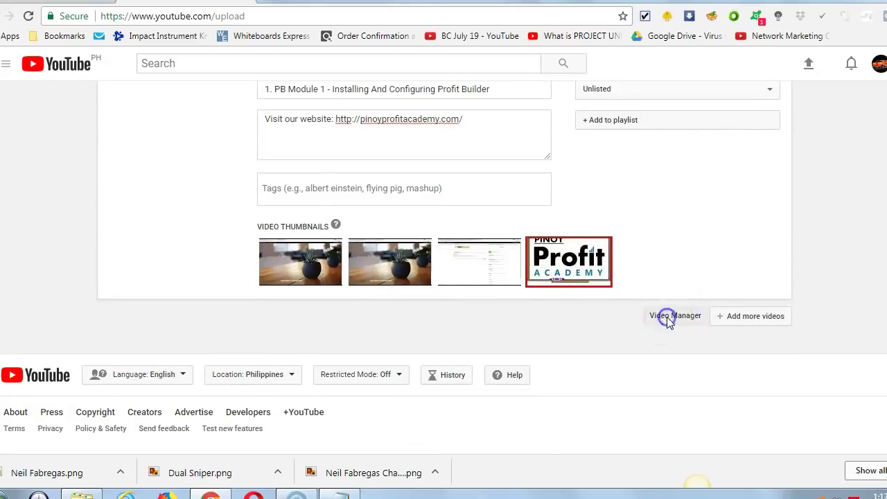
Step: Scroll through Video Manager to confirm PB Module 1 is Unlisted with the logo thumbnail
{"action": "key", "text": "Escape"}
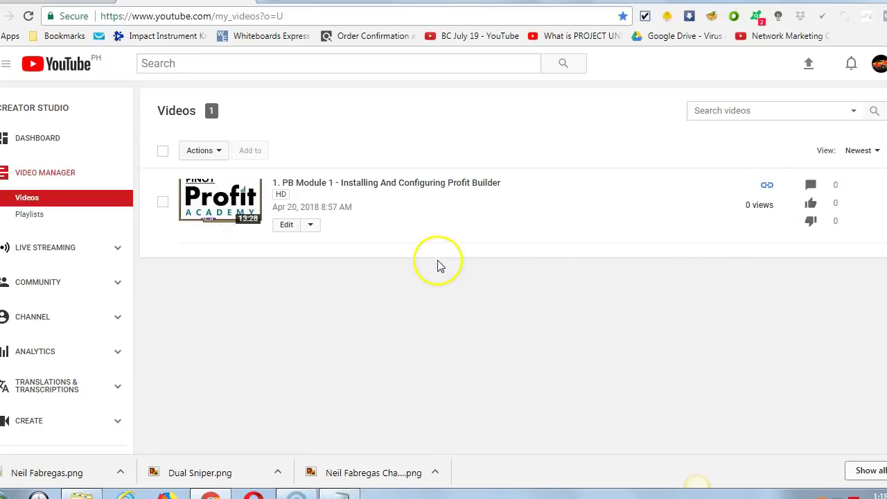
{"action": "scroll", "coordinate": [464, 285], "scroll_direction": "down", "scroll_amount": 5}
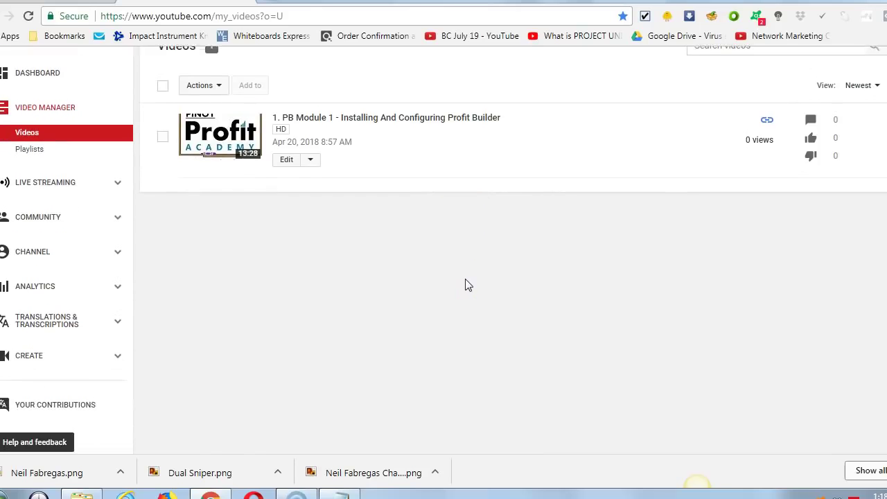
{"action": "scroll", "coordinate": [465, 285], "scroll_direction": "up", "scroll_amount": 5}
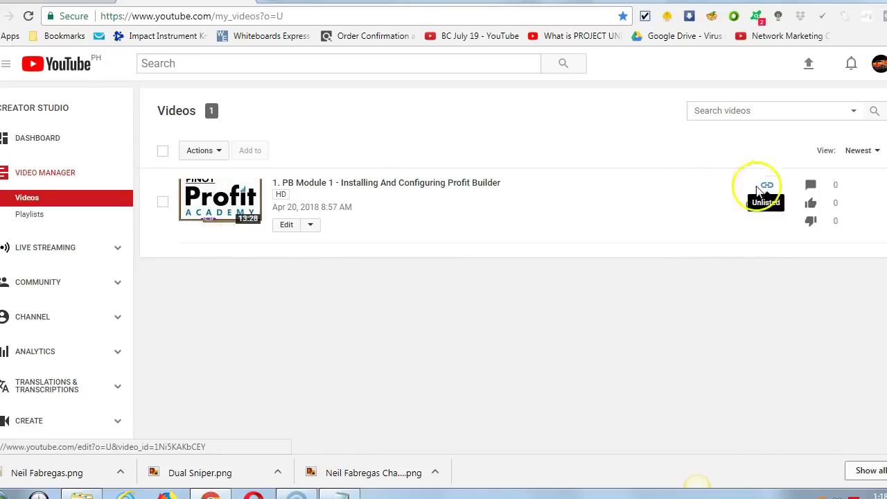
{"action": "scroll", "coordinate": [699, 247], "scroll_direction": "down", "scroll_amount": 2}
{"action": "scroll", "coordinate": [699, 248], "scroll_direction": "up", "scroll_amount": 2}
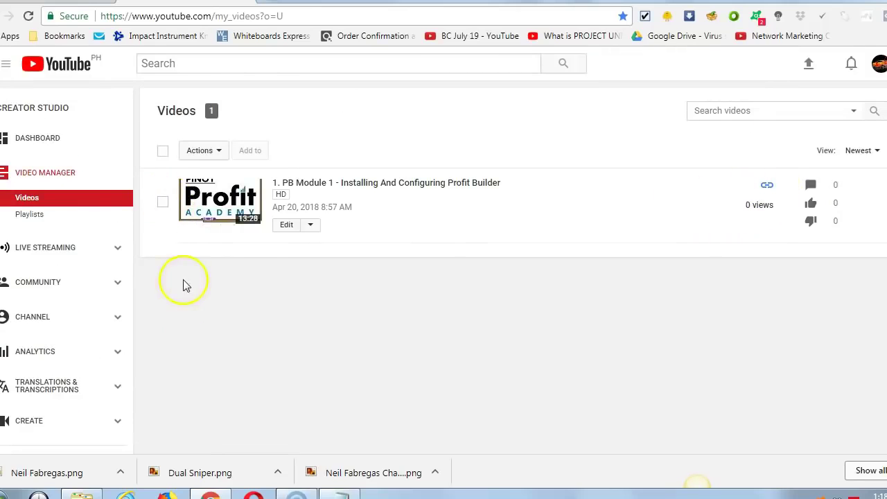
{"action": "left_click", "coordinate": [289, 227]}
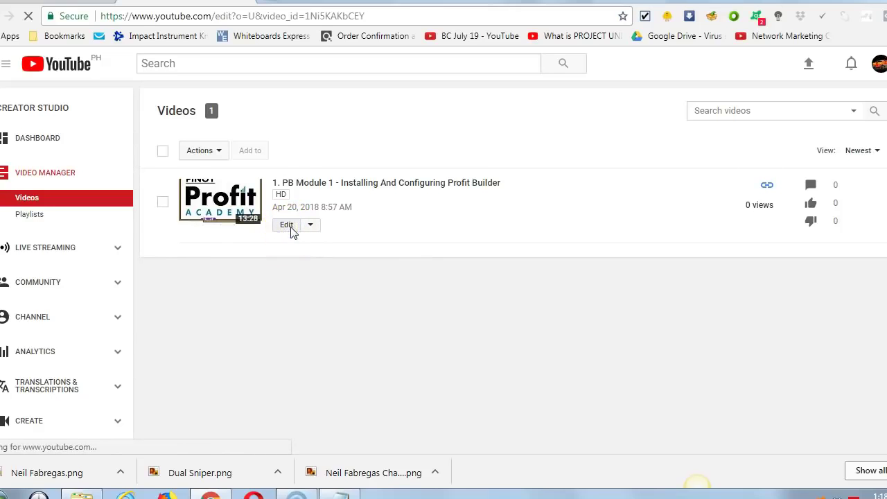
{"action": "left_click", "coordinate": [312, 233]}
{"action": "left_click", "coordinate": [486, 235]}
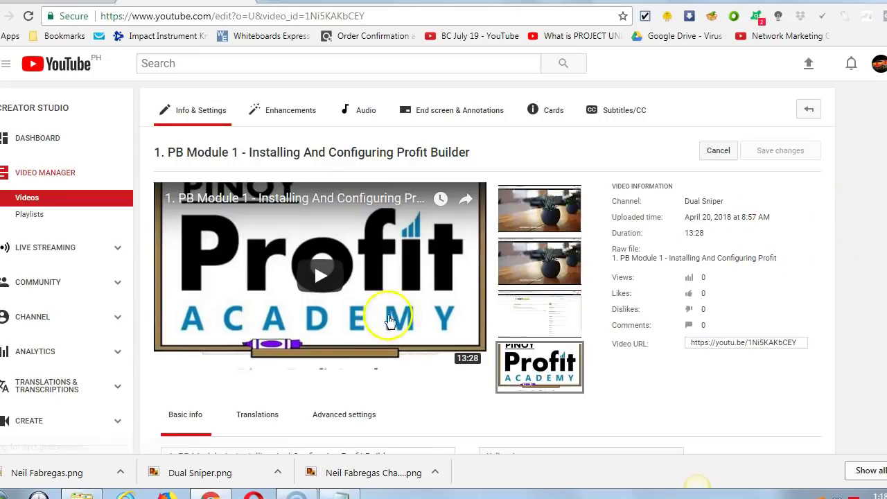
{"action": "scroll", "coordinate": [376, 347], "scroll_direction": "down", "scroll_amount": 2}
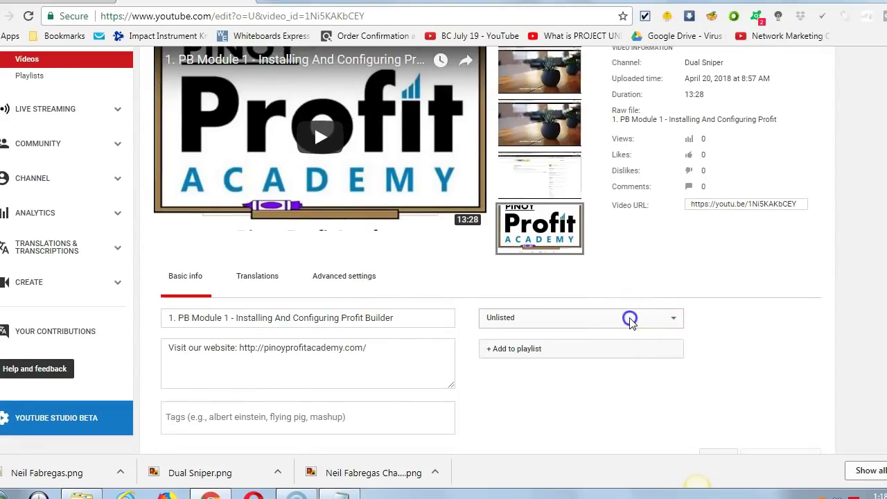
{"action": "left_click", "coordinate": [629, 317]}
{"action": "left_click", "coordinate": [851, 307]}
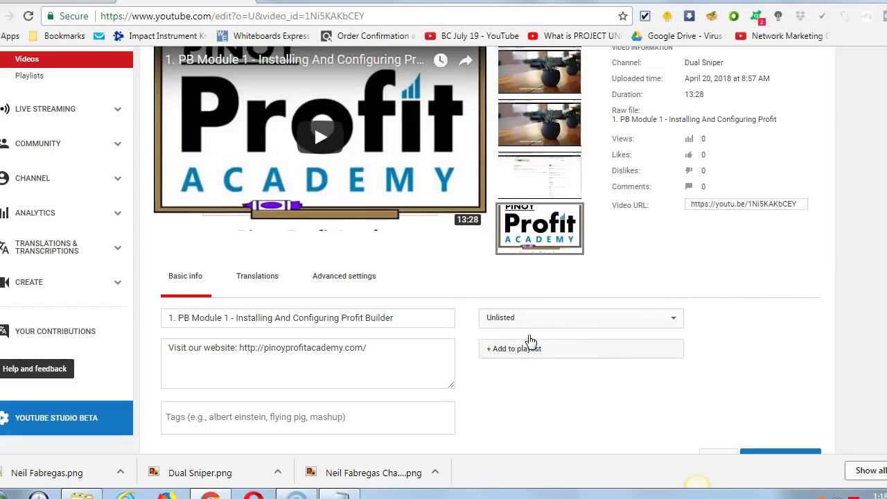
{"action": "left_click", "coordinate": [545, 323]}
{"action": "left_click", "coordinate": [620, 320]}
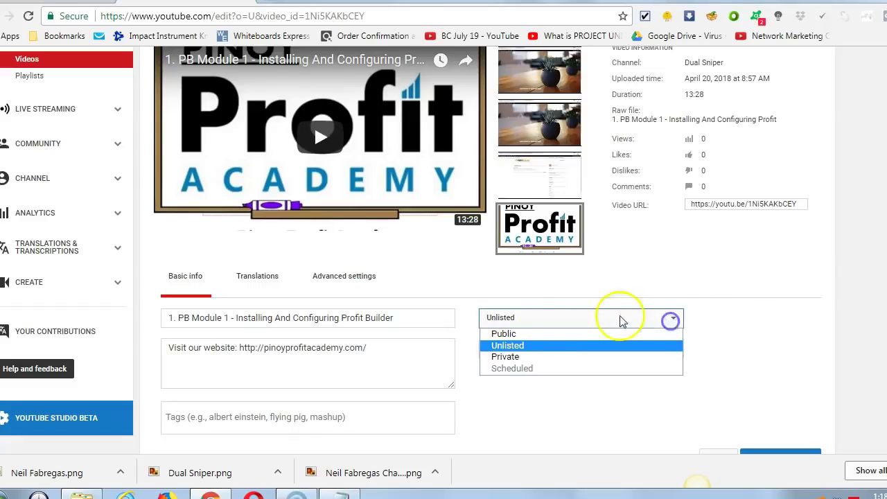
{"action": "left_click", "coordinate": [784, 319]}
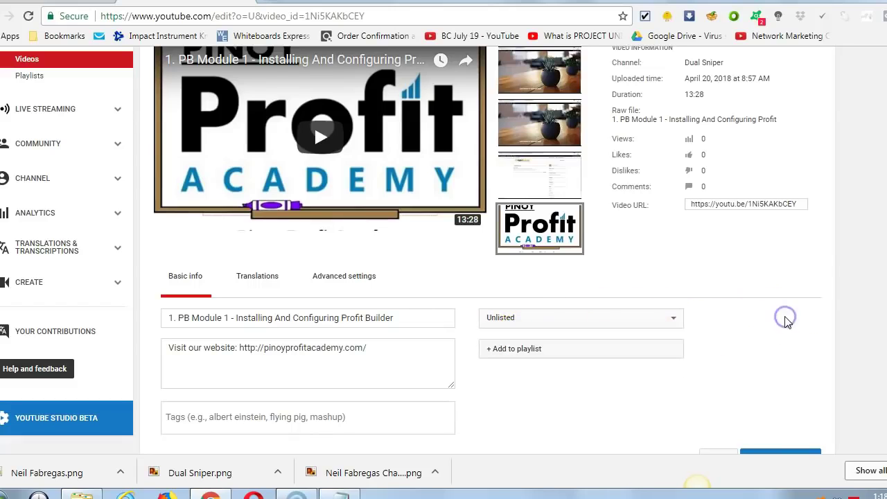
{"action": "left_click", "coordinate": [665, 319]}
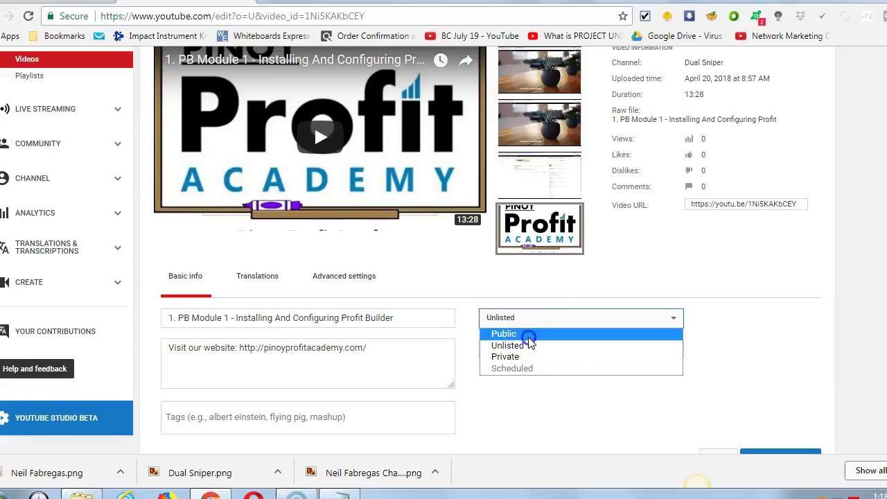
{"action": "left_click", "coordinate": [528, 336]}
{"action": "scroll", "coordinate": [509, 324], "scroll_direction": "down", "scroll_amount": 2}
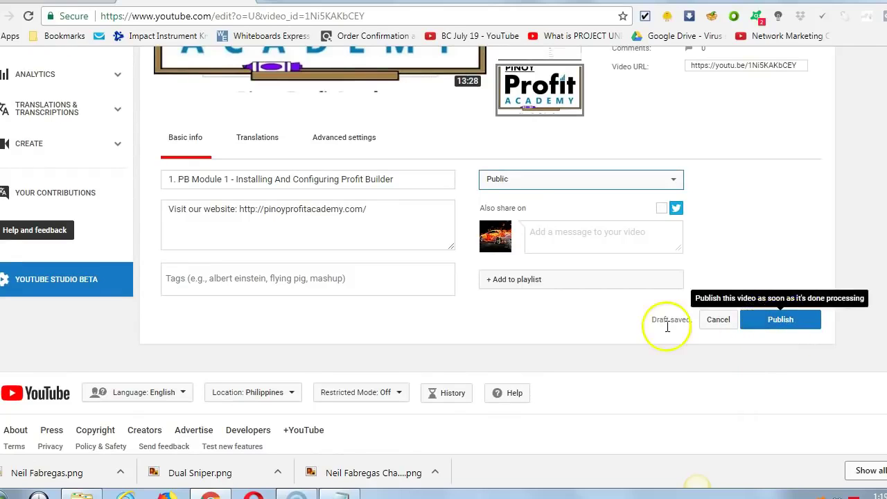
{"action": "scroll", "coordinate": [665, 336], "scroll_direction": "up", "scroll_amount": 1}
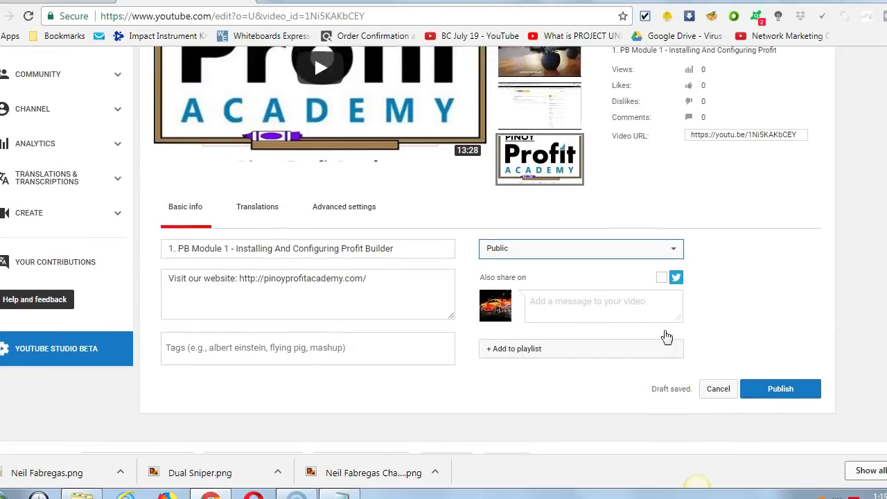
{"action": "left_click", "coordinate": [670, 248]}
{"action": "left_click", "coordinate": [557, 278]}
{"action": "scroll", "coordinate": [768, 311], "scroll_direction": "up", "scroll_amount": 1}
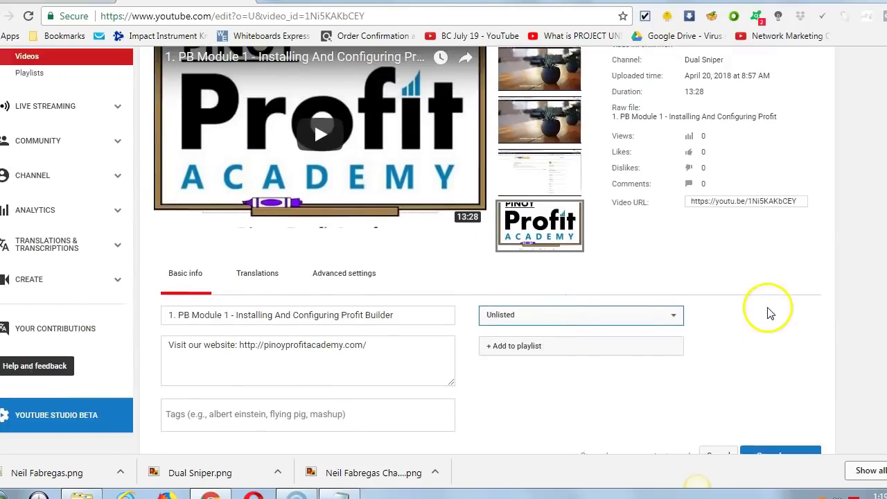
{"action": "left_click", "coordinate": [669, 320]}
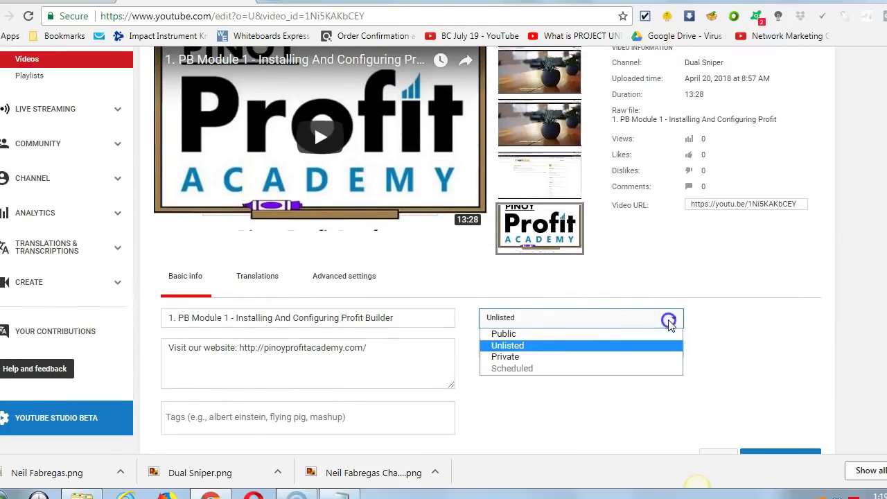
{"action": "left_click", "coordinate": [516, 345]}
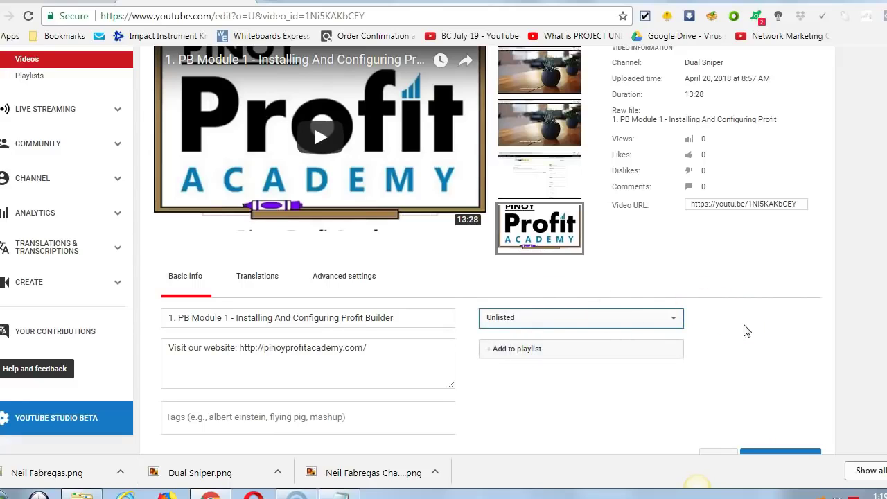
{"action": "left_click", "coordinate": [675, 319]}
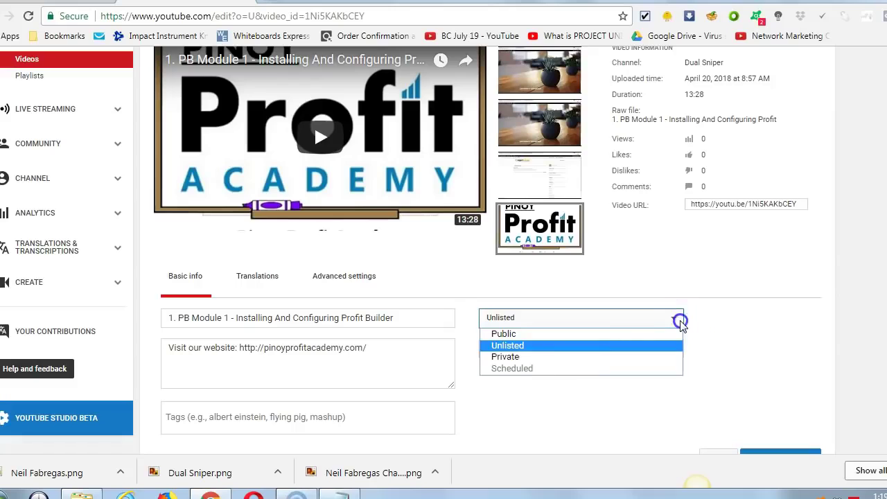
{"action": "left_click", "coordinate": [540, 345]}
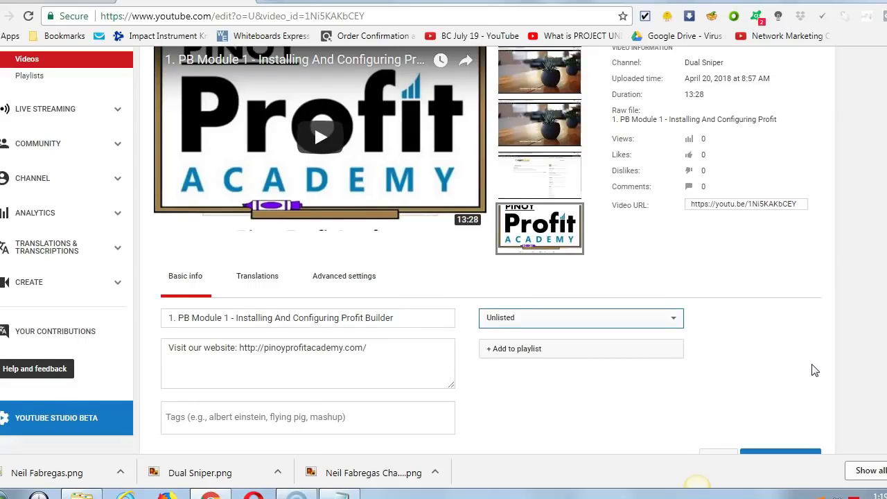
{"action": "scroll", "coordinate": [814, 371], "scroll_direction": "down", "scroll_amount": 1}
{"action": "scroll", "coordinate": [813, 371], "scroll_direction": "up", "scroll_amount": 1}
{"action": "scroll", "coordinate": [736, 329], "scroll_direction": "up", "scroll_amount": 3}
{"action": "scroll", "coordinate": [738, 332], "scroll_direction": "down", "scroll_amount": 3}
{"action": "scroll", "coordinate": [738, 333], "scroll_direction": "up", "scroll_amount": 3}
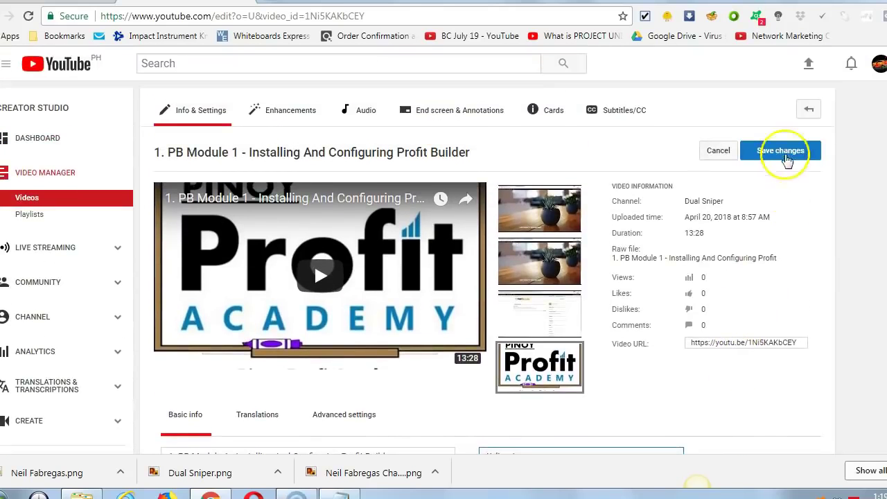
Step: Save the PB Module 1 settings changes and go back to the Videos list
{"action": "left_click", "coordinate": [785, 154]}
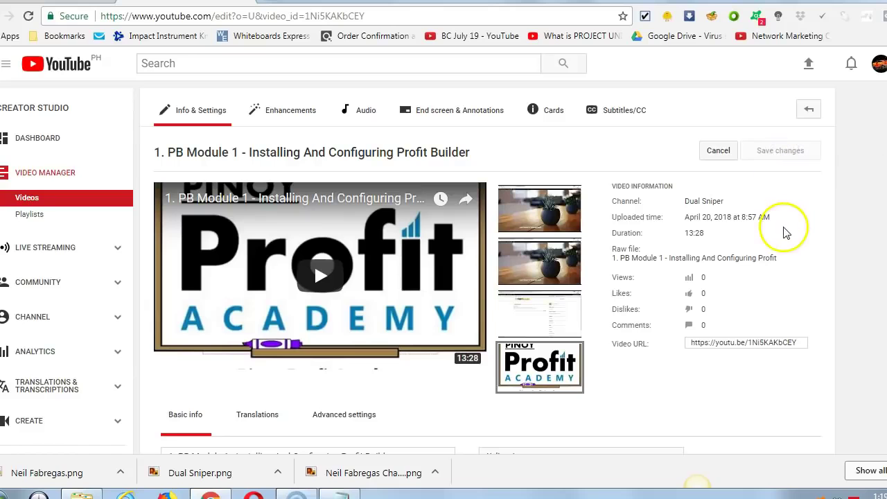
{"action": "scroll", "coordinate": [822, 291], "scroll_direction": "down", "scroll_amount": 3}
{"action": "scroll", "coordinate": [821, 291], "scroll_direction": "up", "scroll_amount": 3}
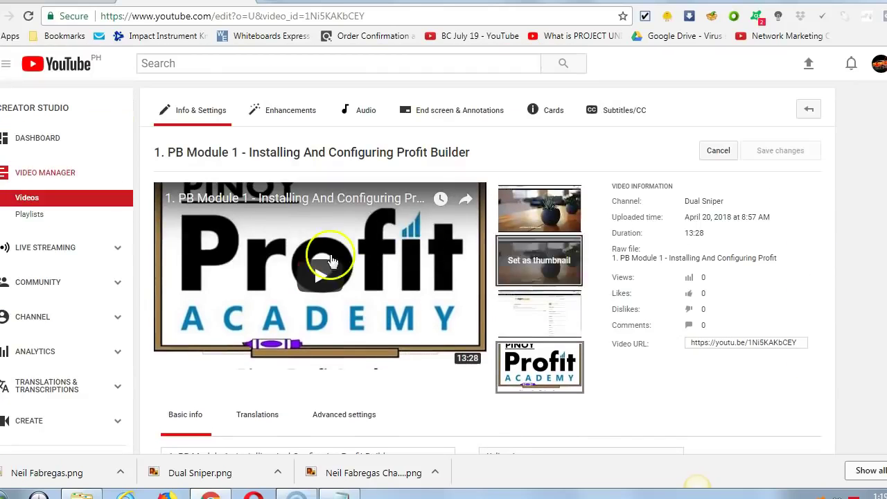
{"action": "left_click", "coordinate": [43, 177]}
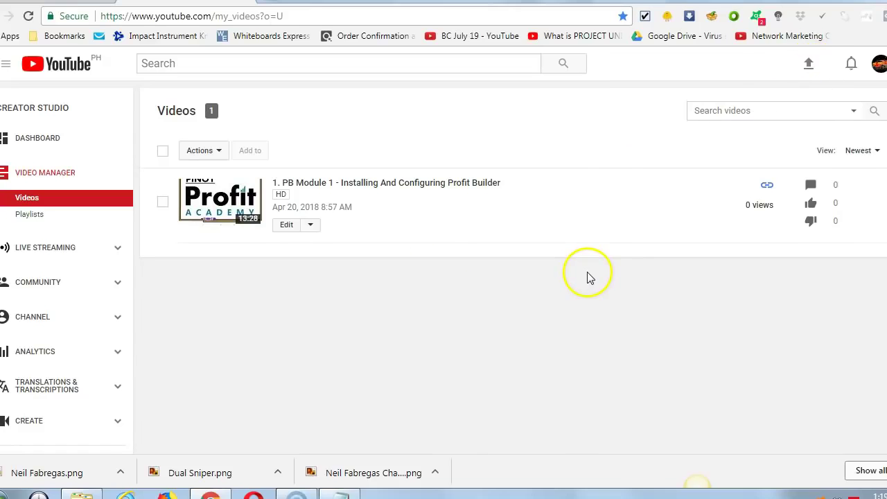
Step: Start a new playlist on the Playlists page titled 'Profit Builder Tutorials'
{"action": "left_click", "coordinate": [28, 221]}
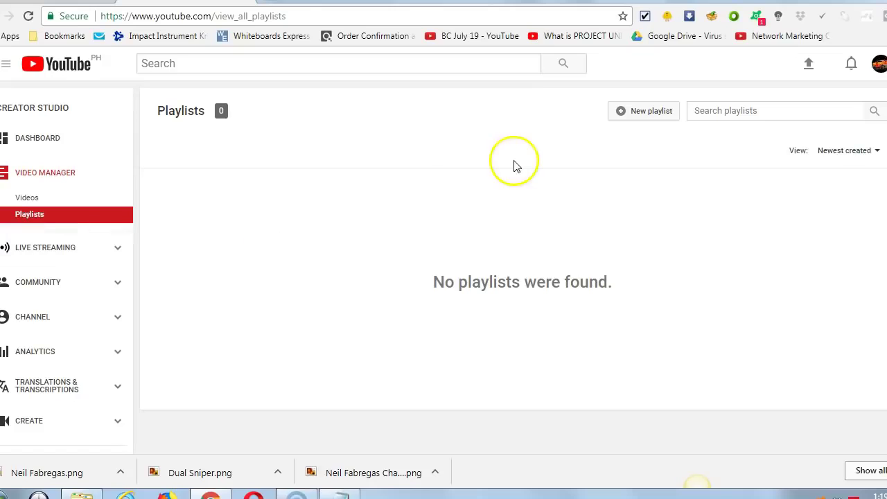
{"action": "left_click", "coordinate": [651, 112]}
{"action": "left_click", "coordinate": [660, 171]}
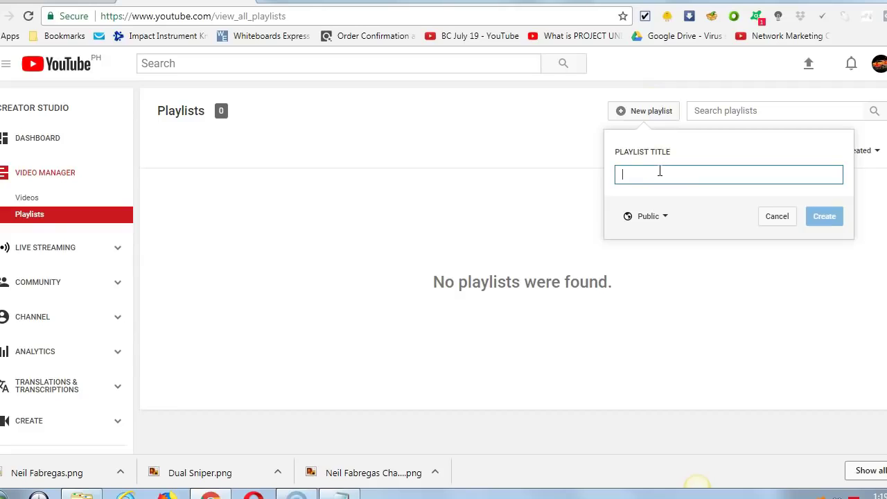
{"action": "type", "text": "My"}
{"action": "type", "text": "Pro"}
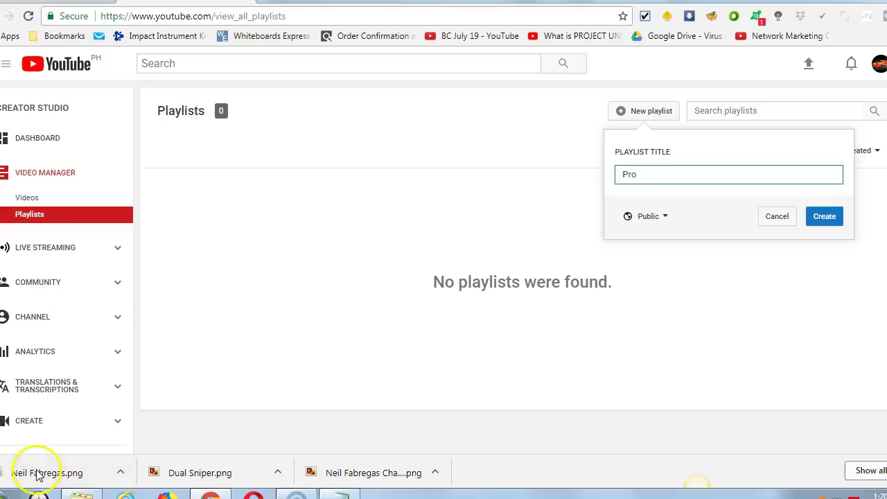
{"action": "type", "text": "fit Builder Tutorials"}
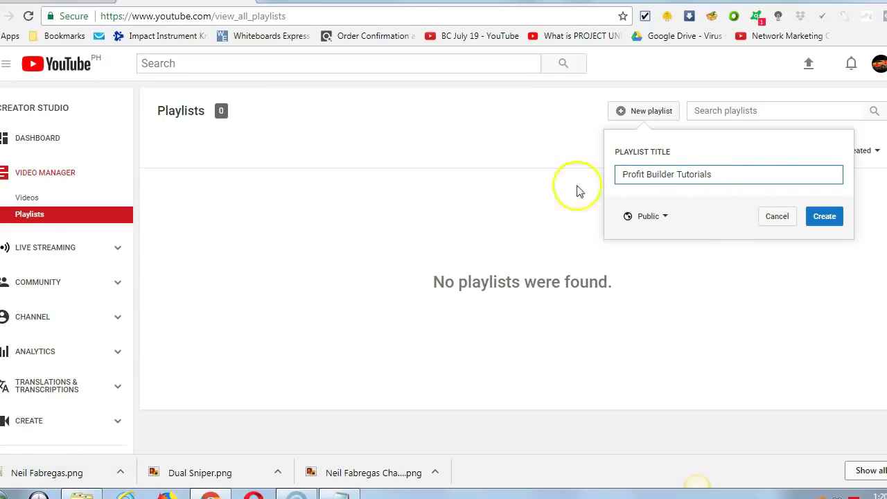
Step: Set the new playlist's privacy to Unlisted
{"action": "left_click", "coordinate": [664, 220]}
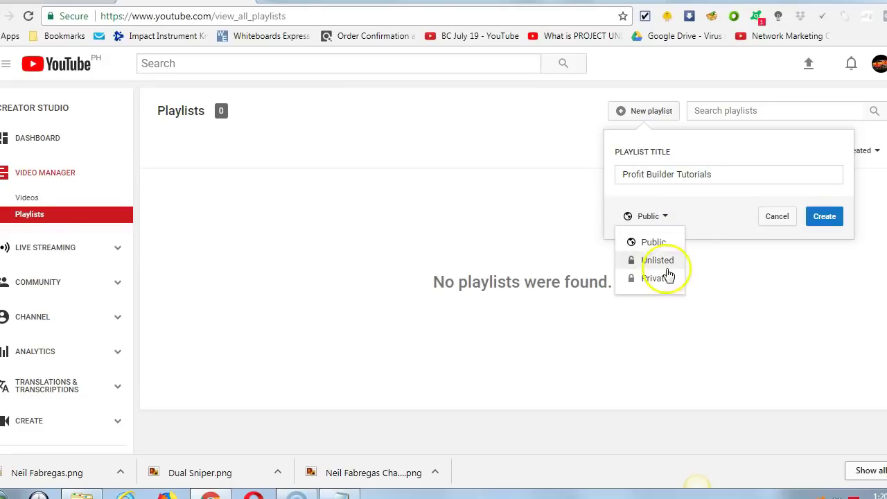
{"action": "left_click", "coordinate": [513, 206]}
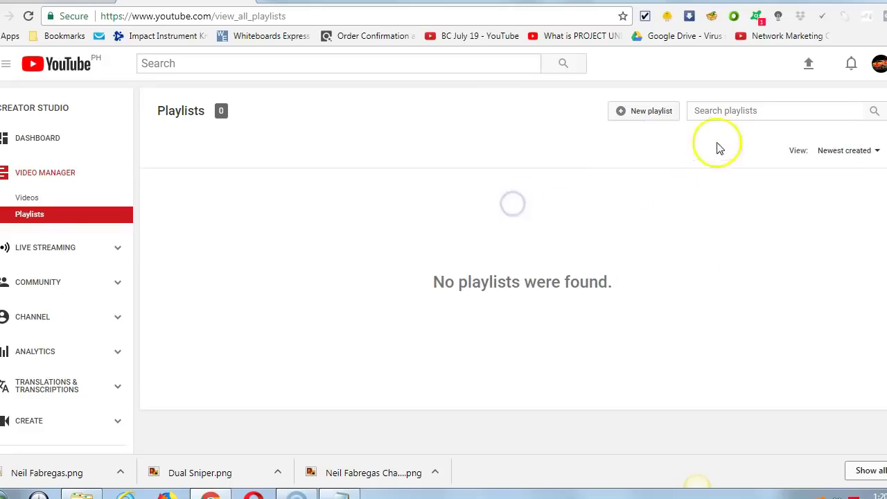
{"action": "left_click", "coordinate": [669, 115]}
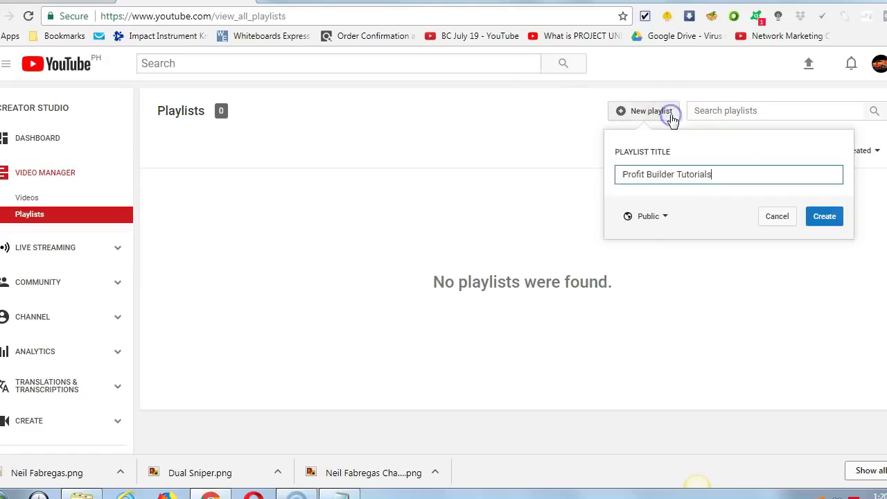
{"action": "left_click", "coordinate": [649, 219]}
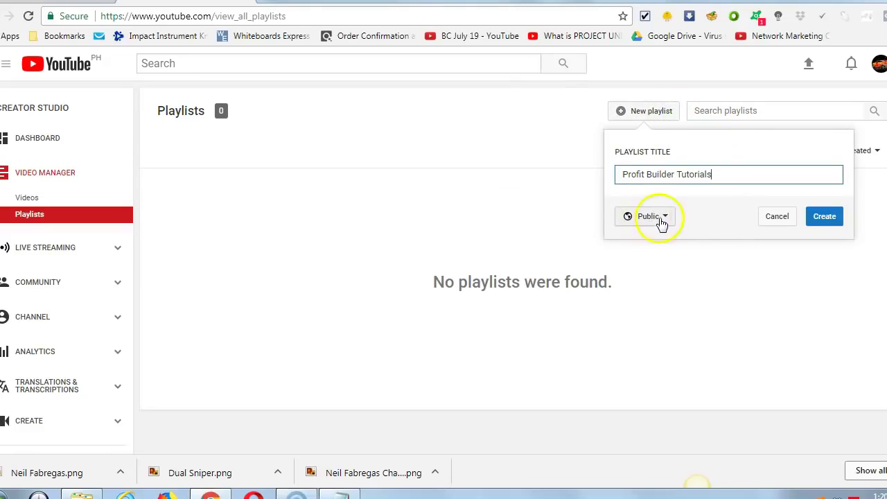
{"action": "left_click", "coordinate": [648, 260]}
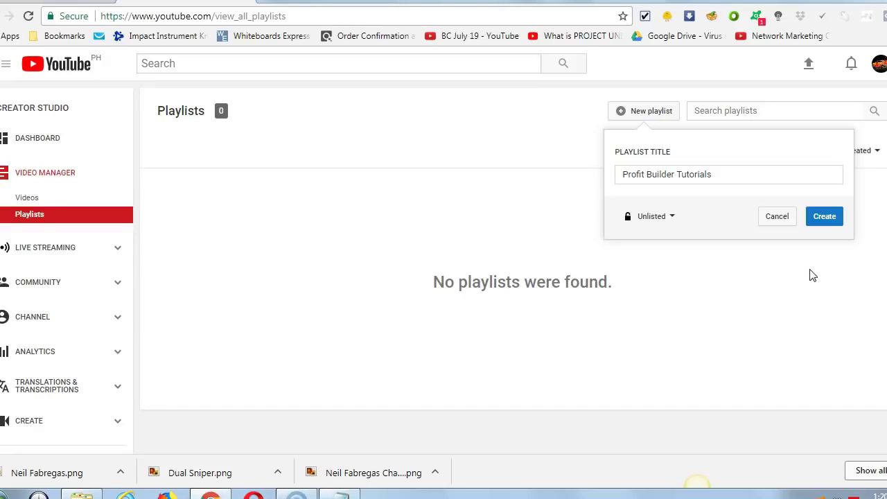
{"action": "left_click", "coordinate": [741, 173]}
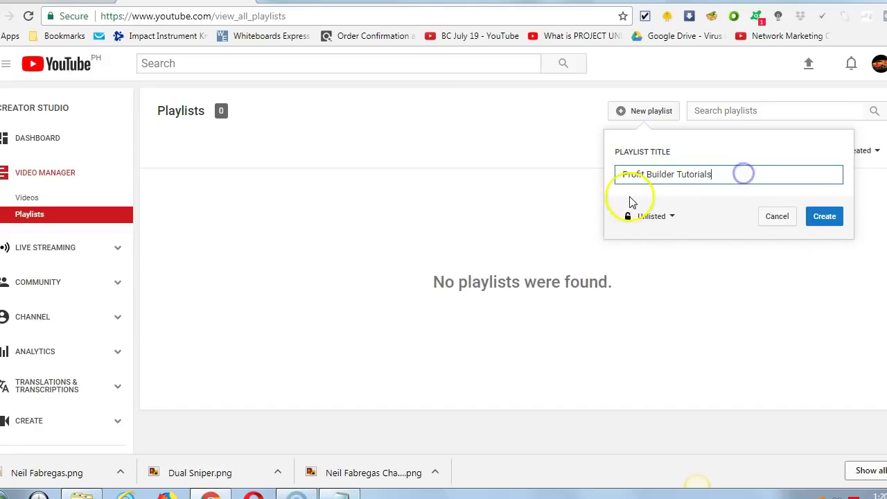
Step: Create the Profit Builder Tutorials playlist and open its page for editing
{"action": "left_click", "coordinate": [824, 217]}
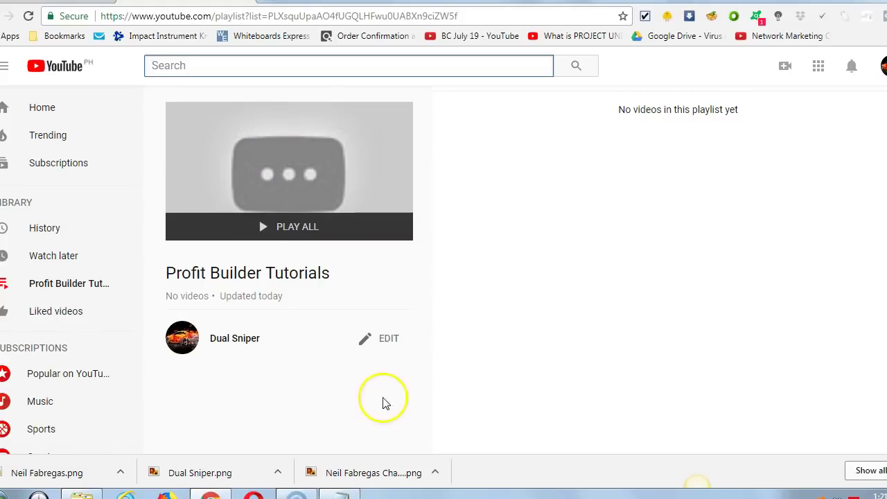
{"action": "left_click", "coordinate": [385, 341]}
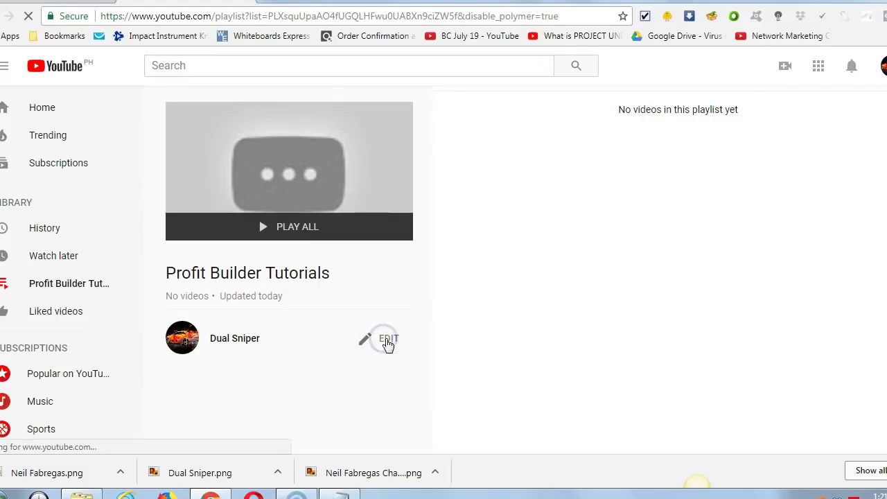